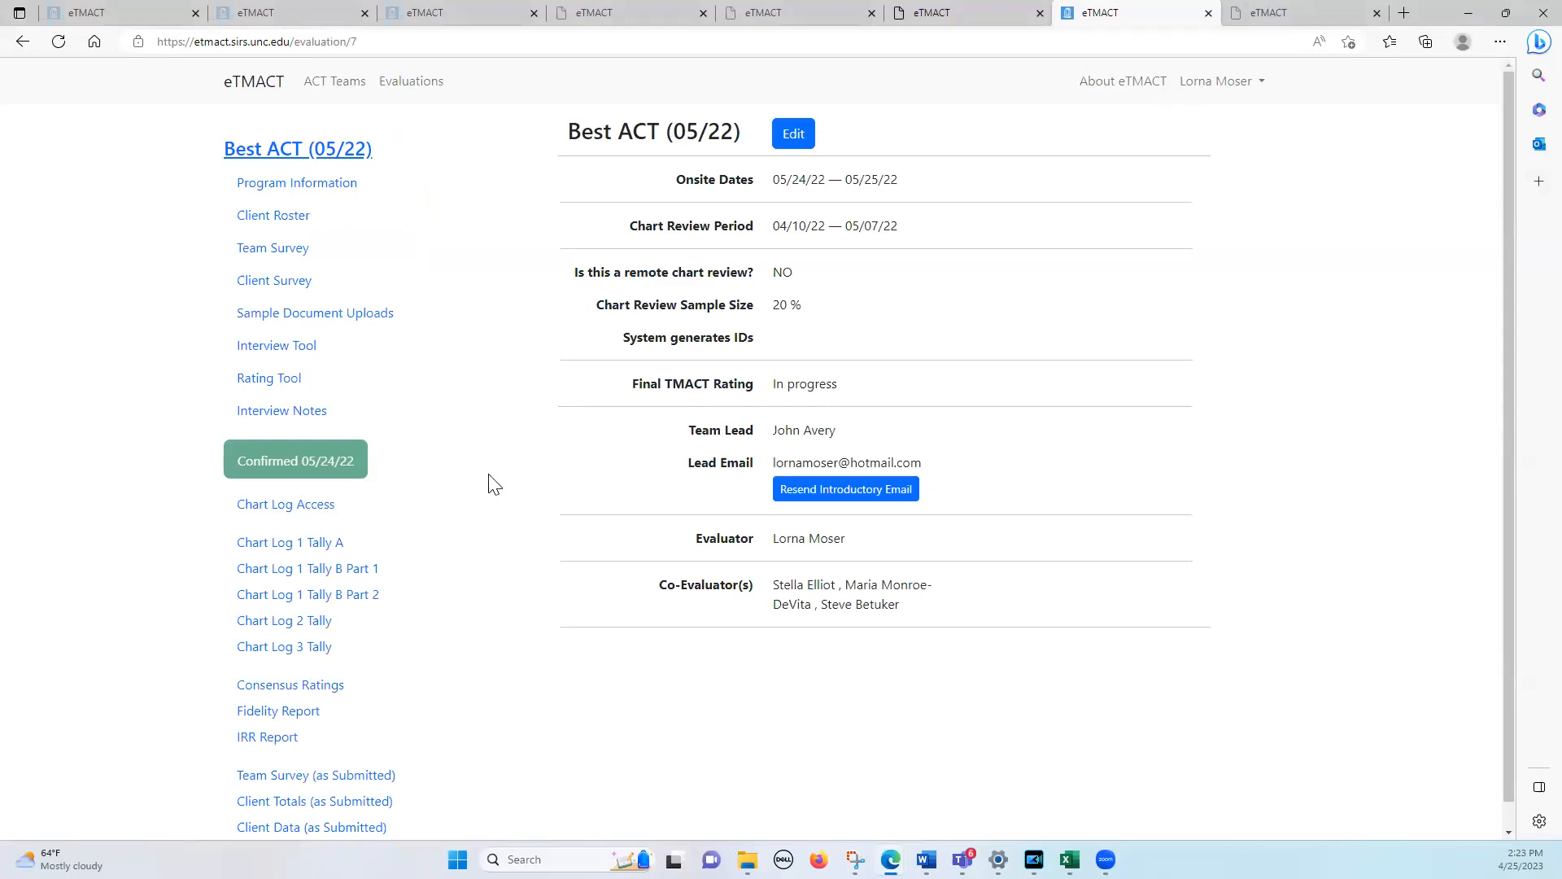
Open the Rating Tool for the Best ACT (05/22) evaluation and view the available subscales
left_click(275, 387)
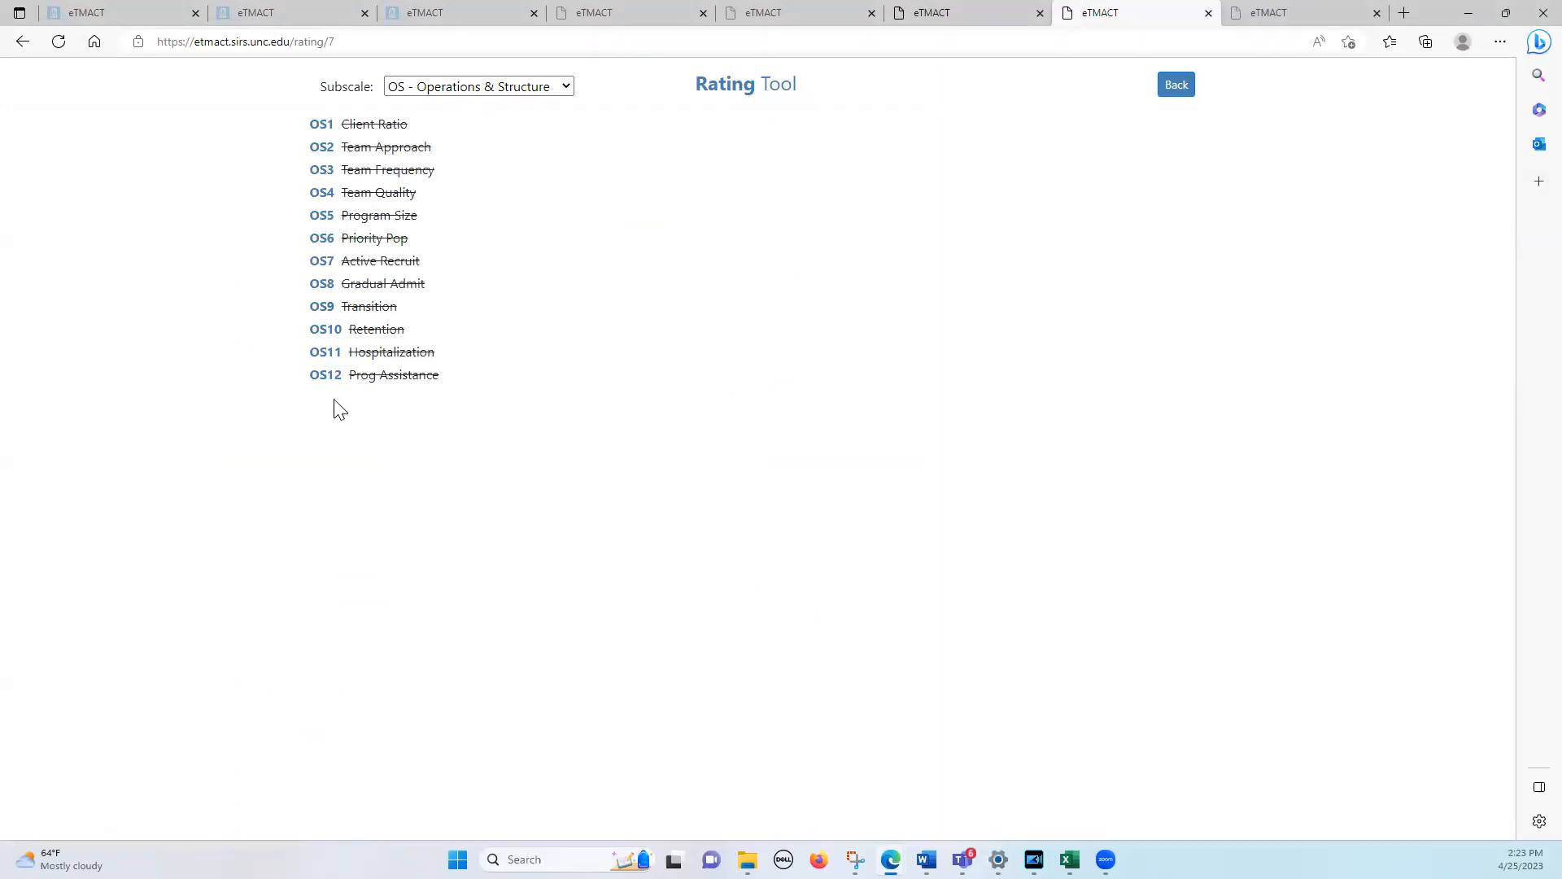
left_click(563, 85)
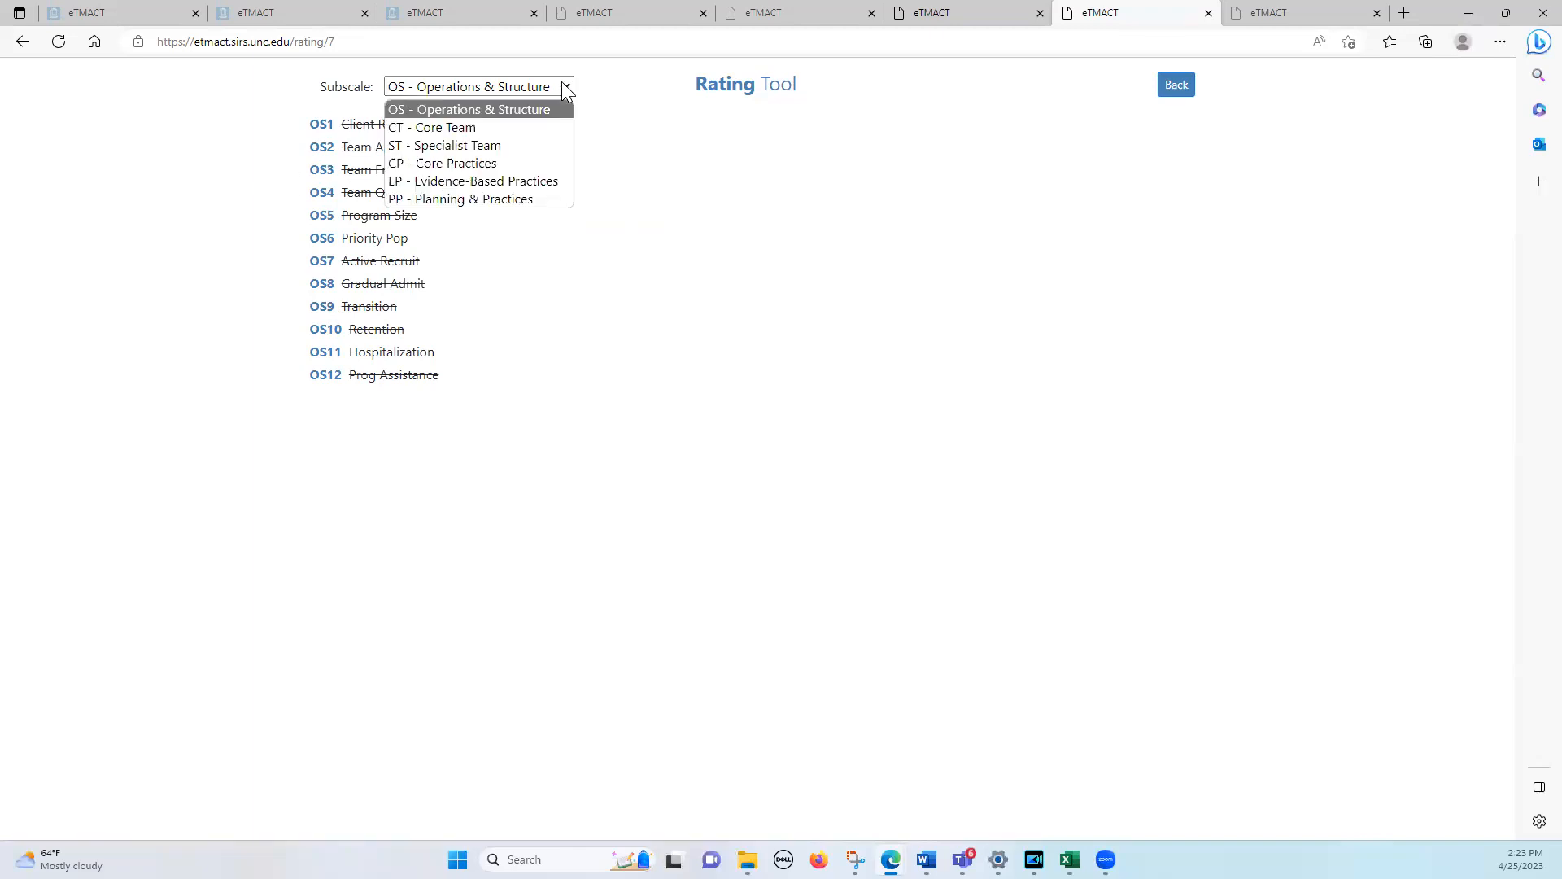
left_click(658, 102)
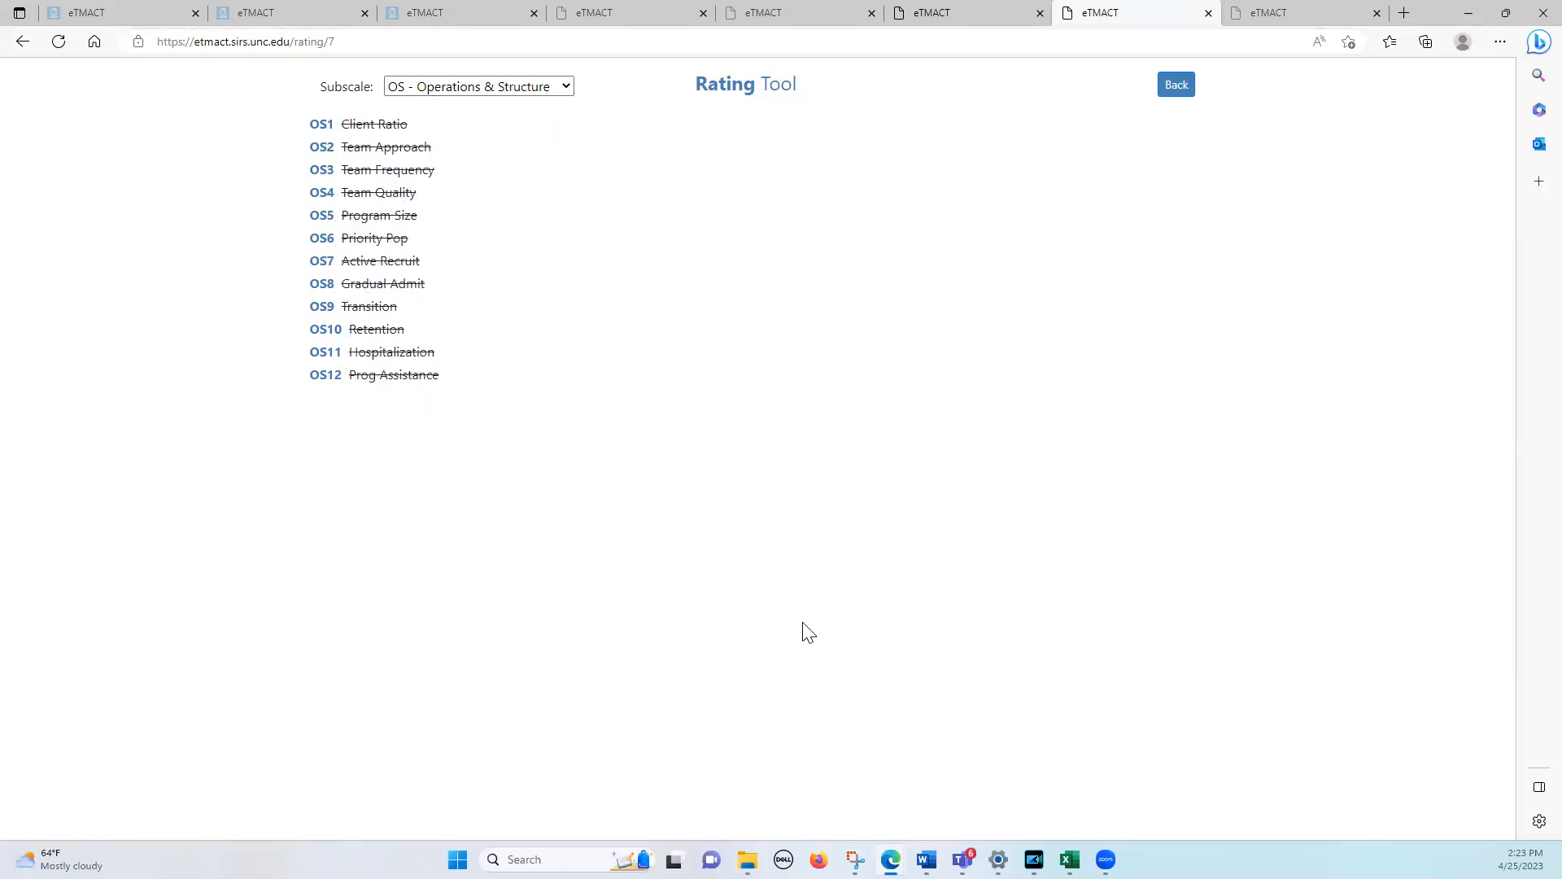
Switch to the browser window with the Northern ACT Team (05/23) demo evaluation and open its Rating Tool
mouse_move(891, 859)
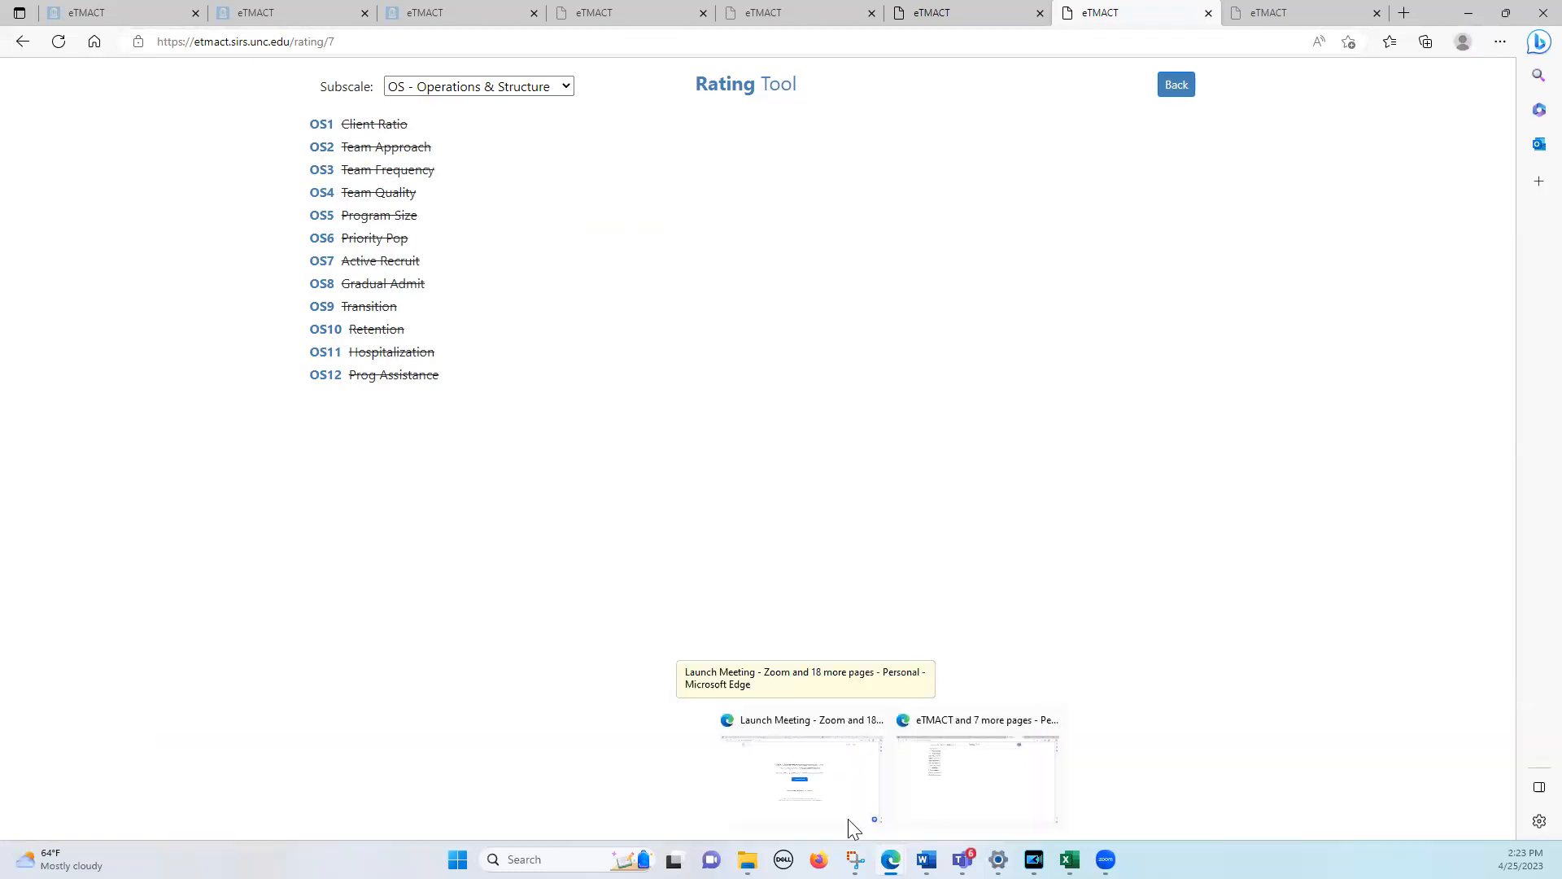
left_click(795, 789)
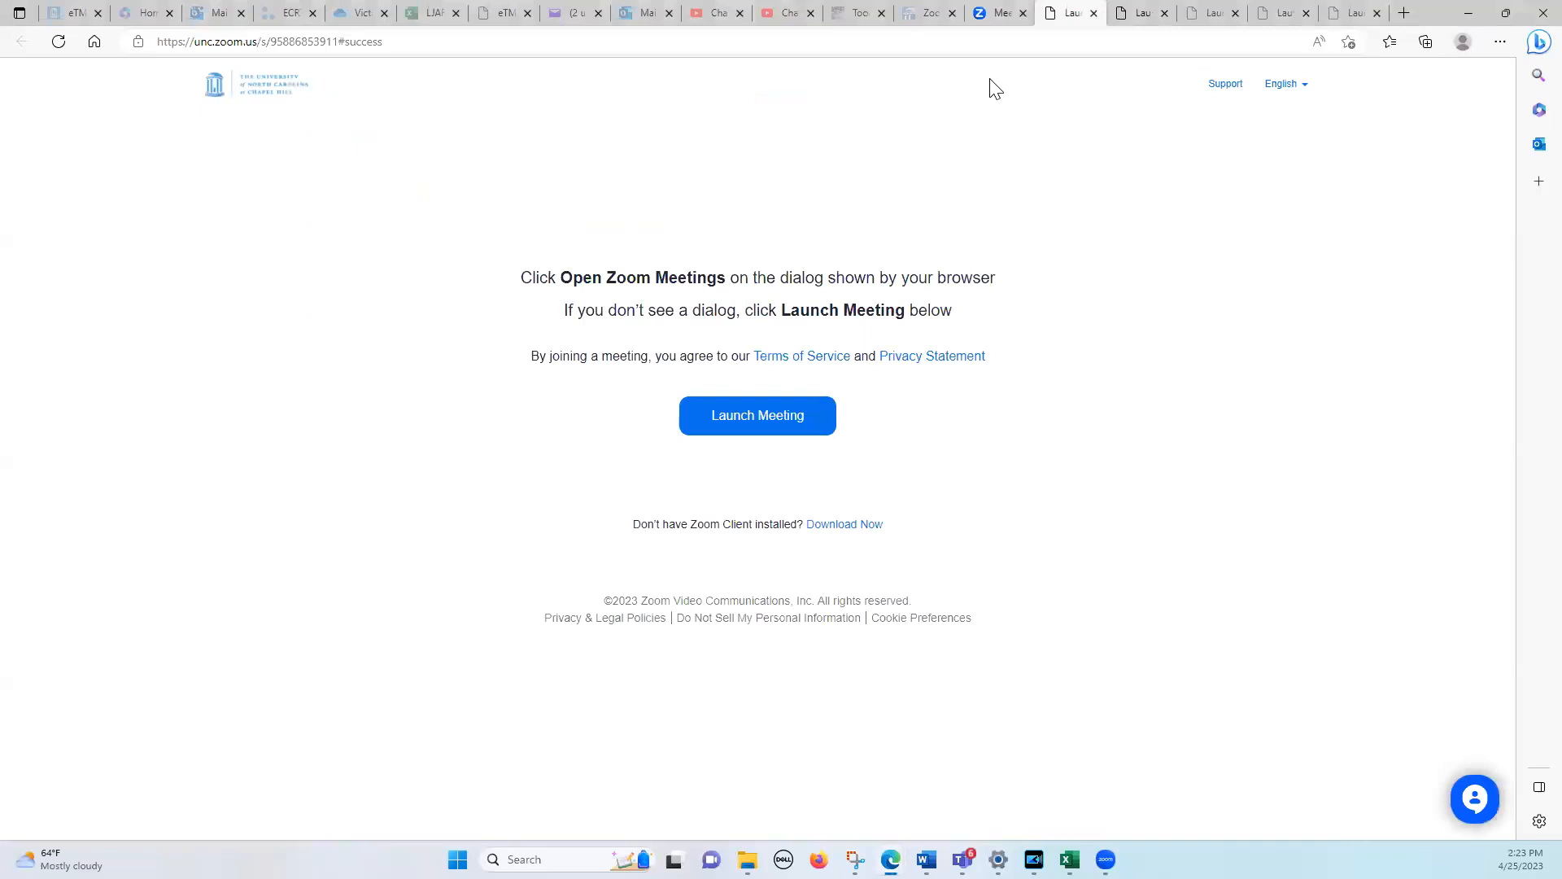
left_click(500, 19)
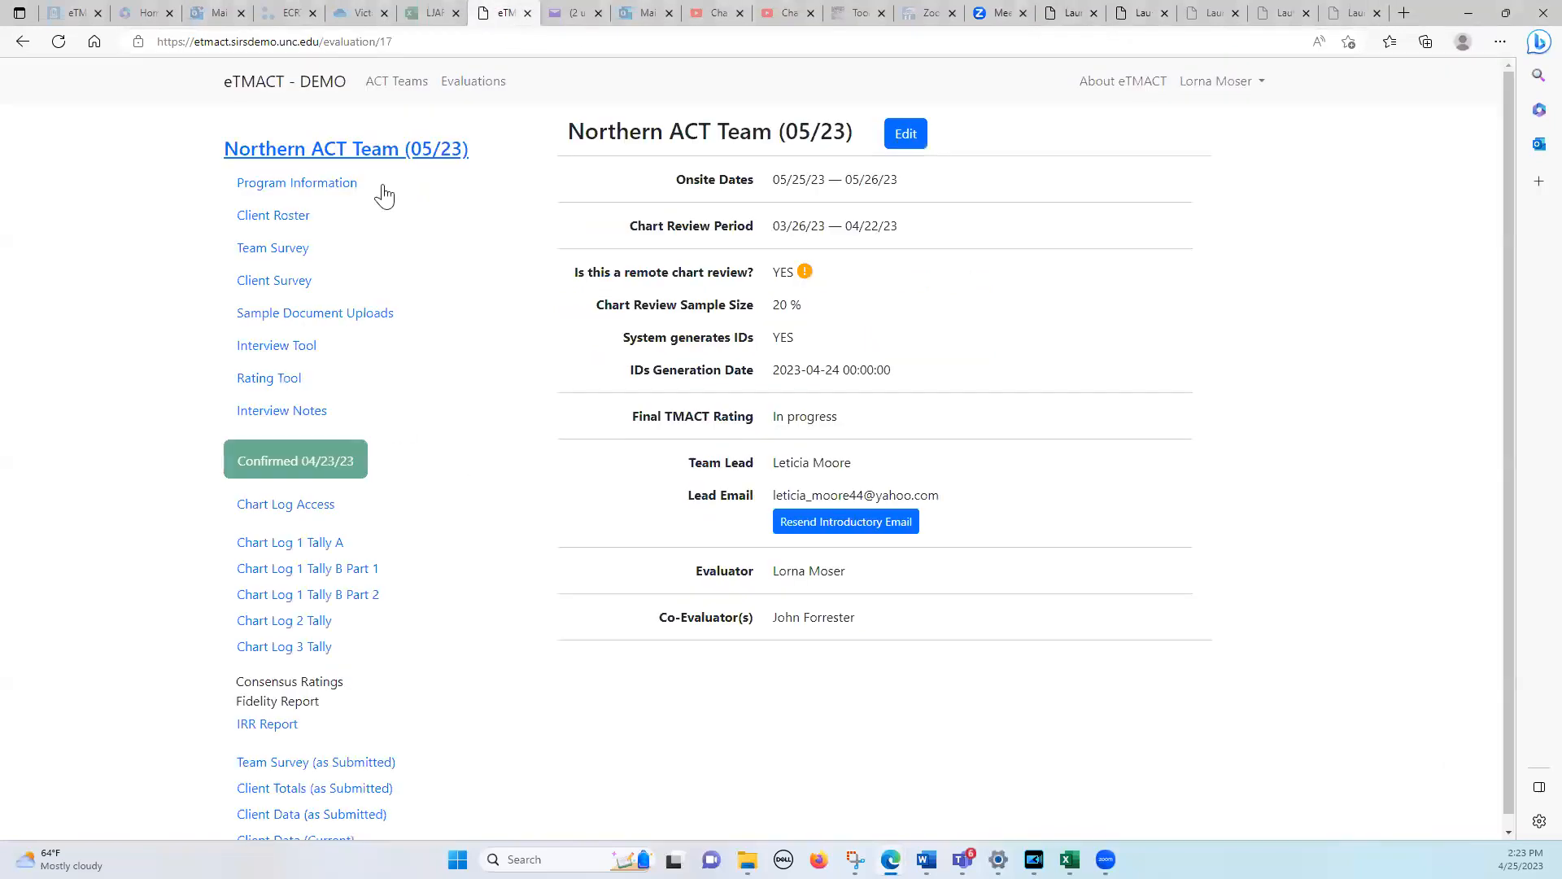
left_click(284, 378)
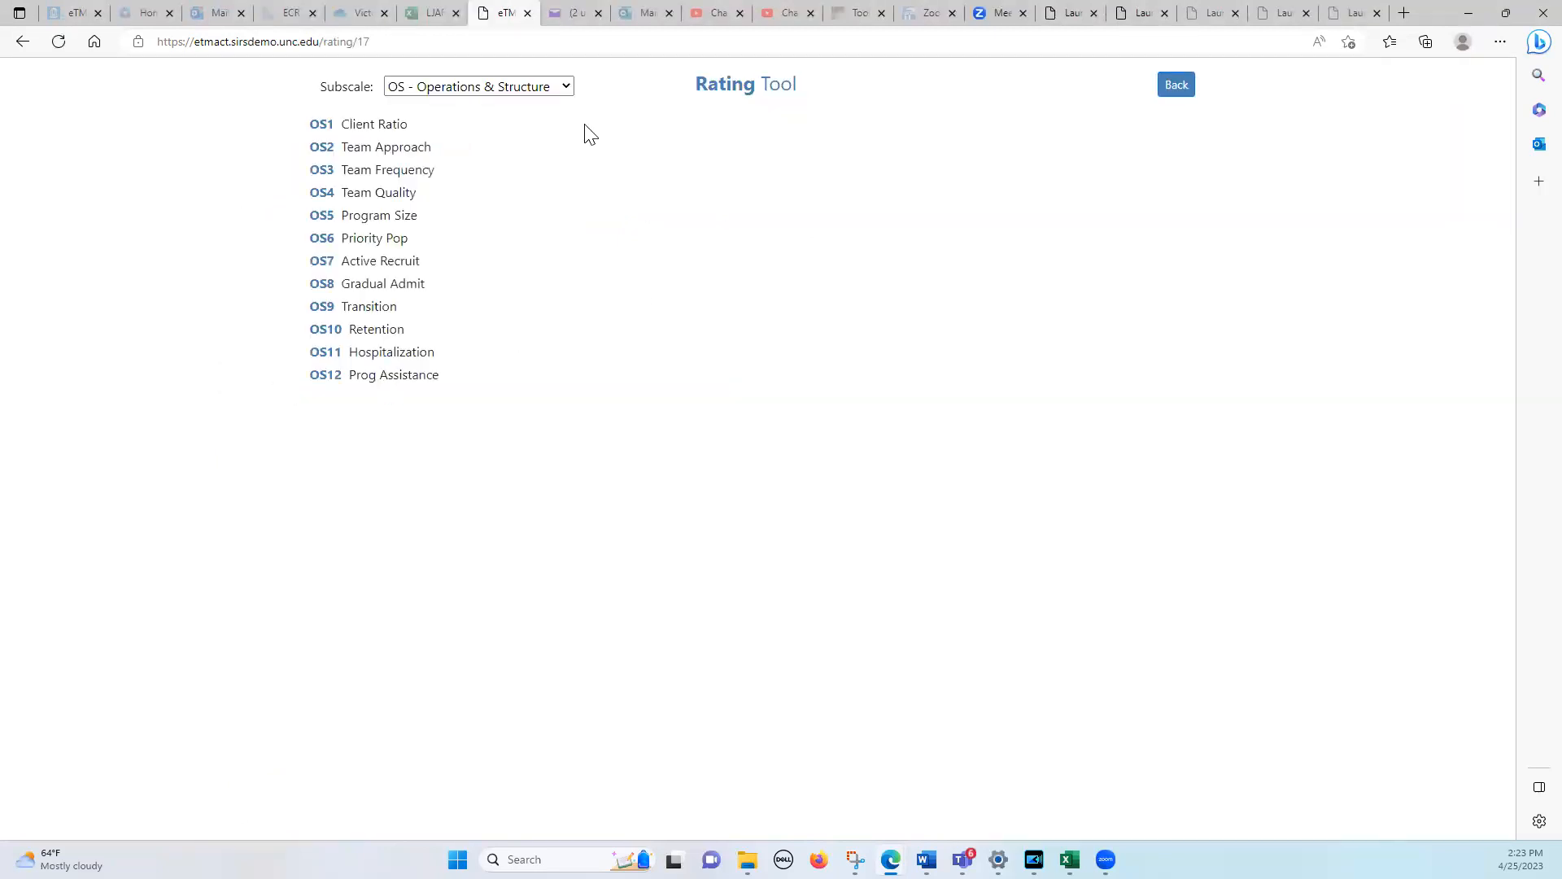
Rate OS1 Low Ratio of Clients to Staff as 5, check its interview responses and return to the rating
left_click(323, 127)
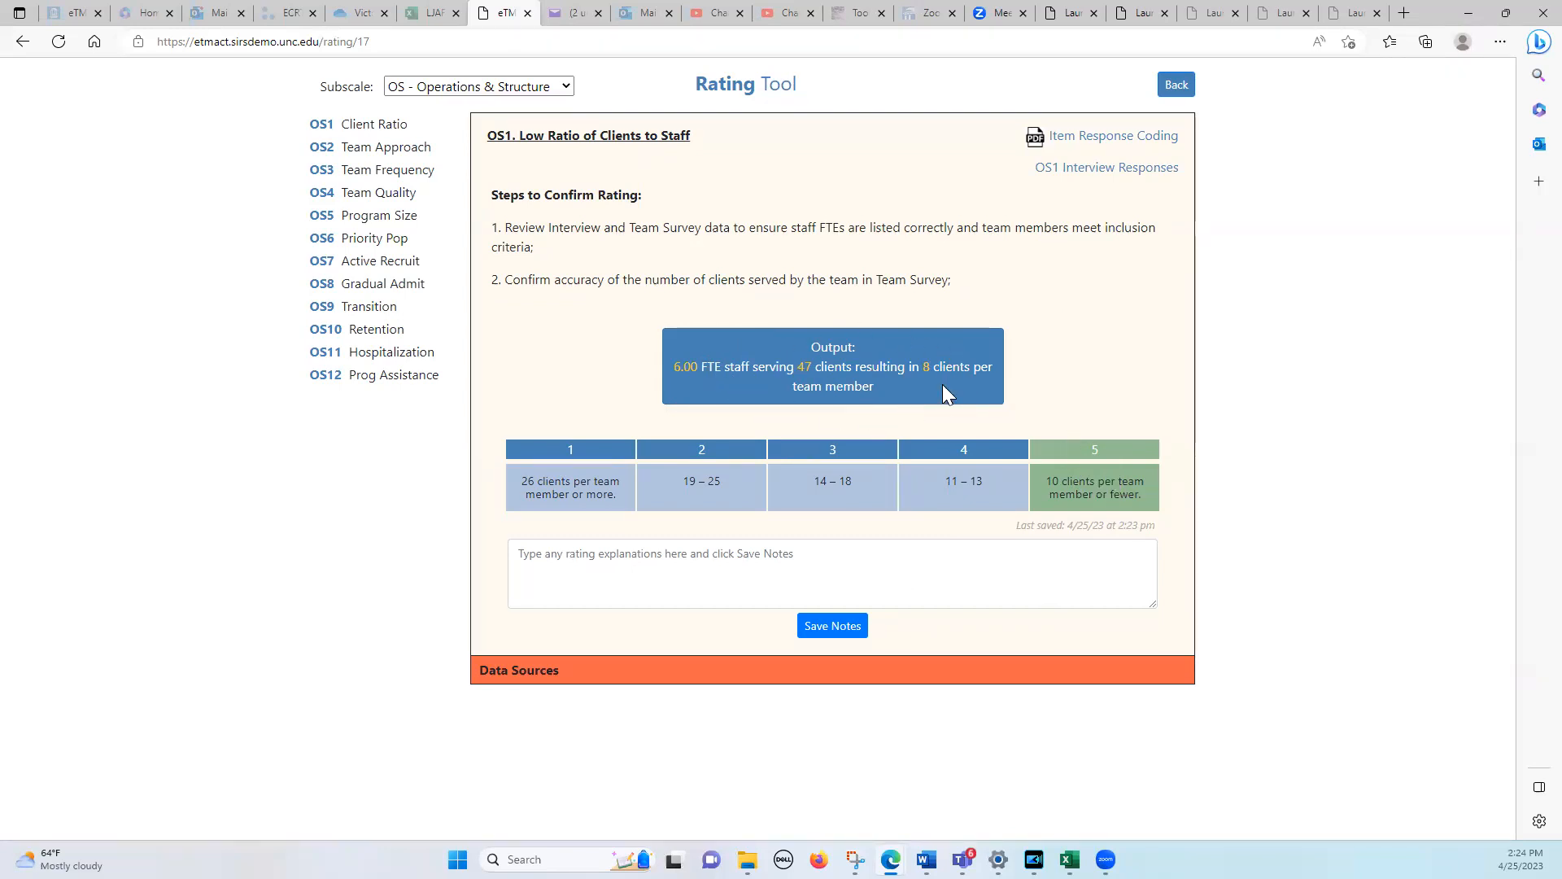
left_click(1100, 491)
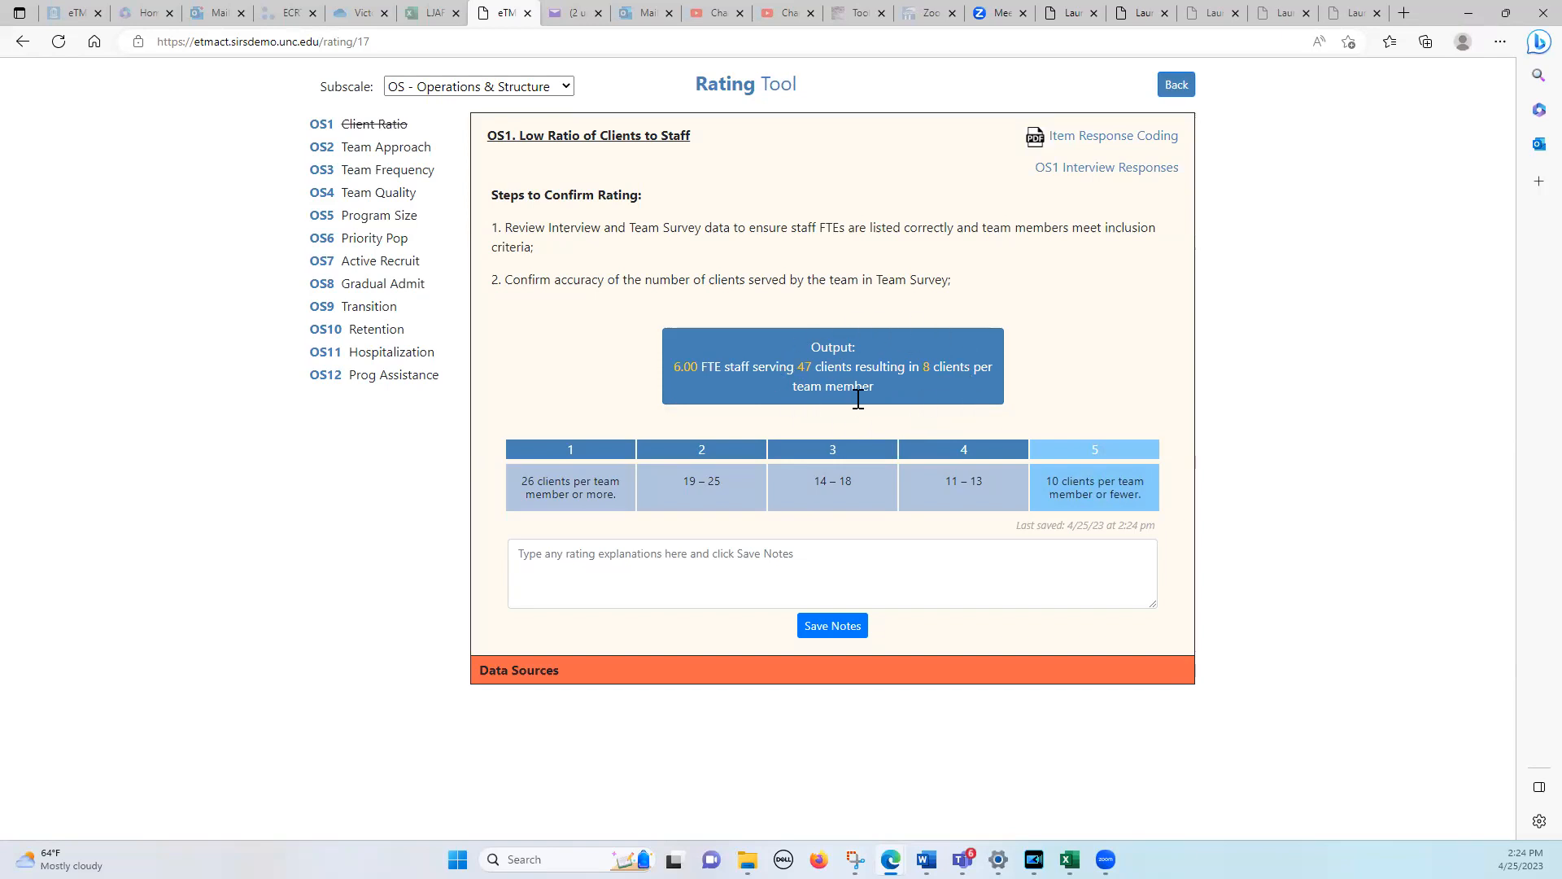
left_click(1088, 169)
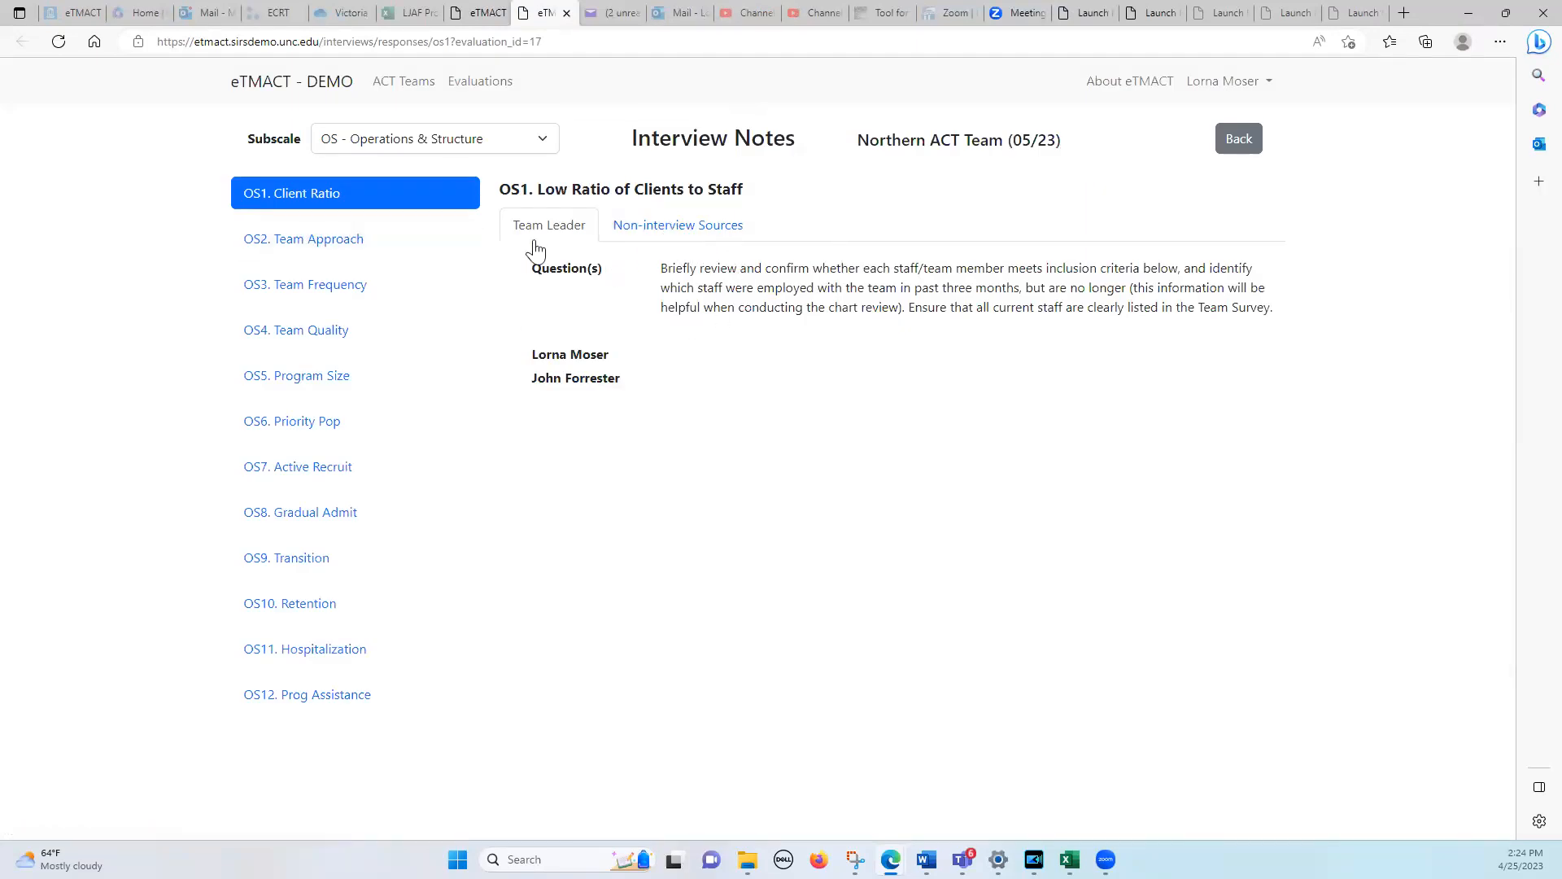
left_click(485, 13)
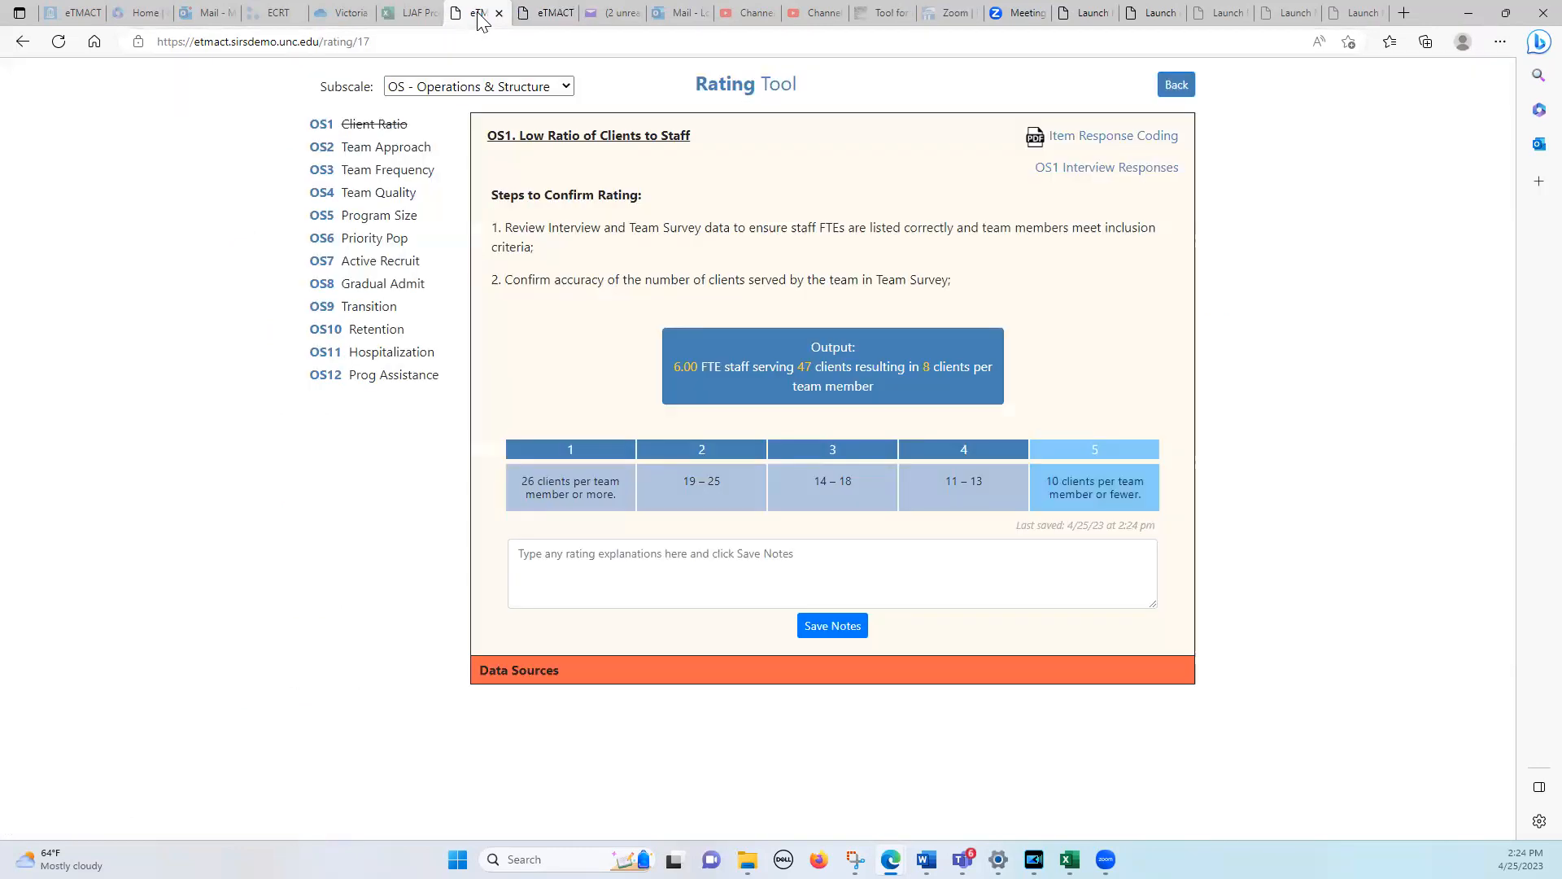
Enter the OS1 rating explanation "yadda yadda yadda --" and save the notes
left_click(746, 551)
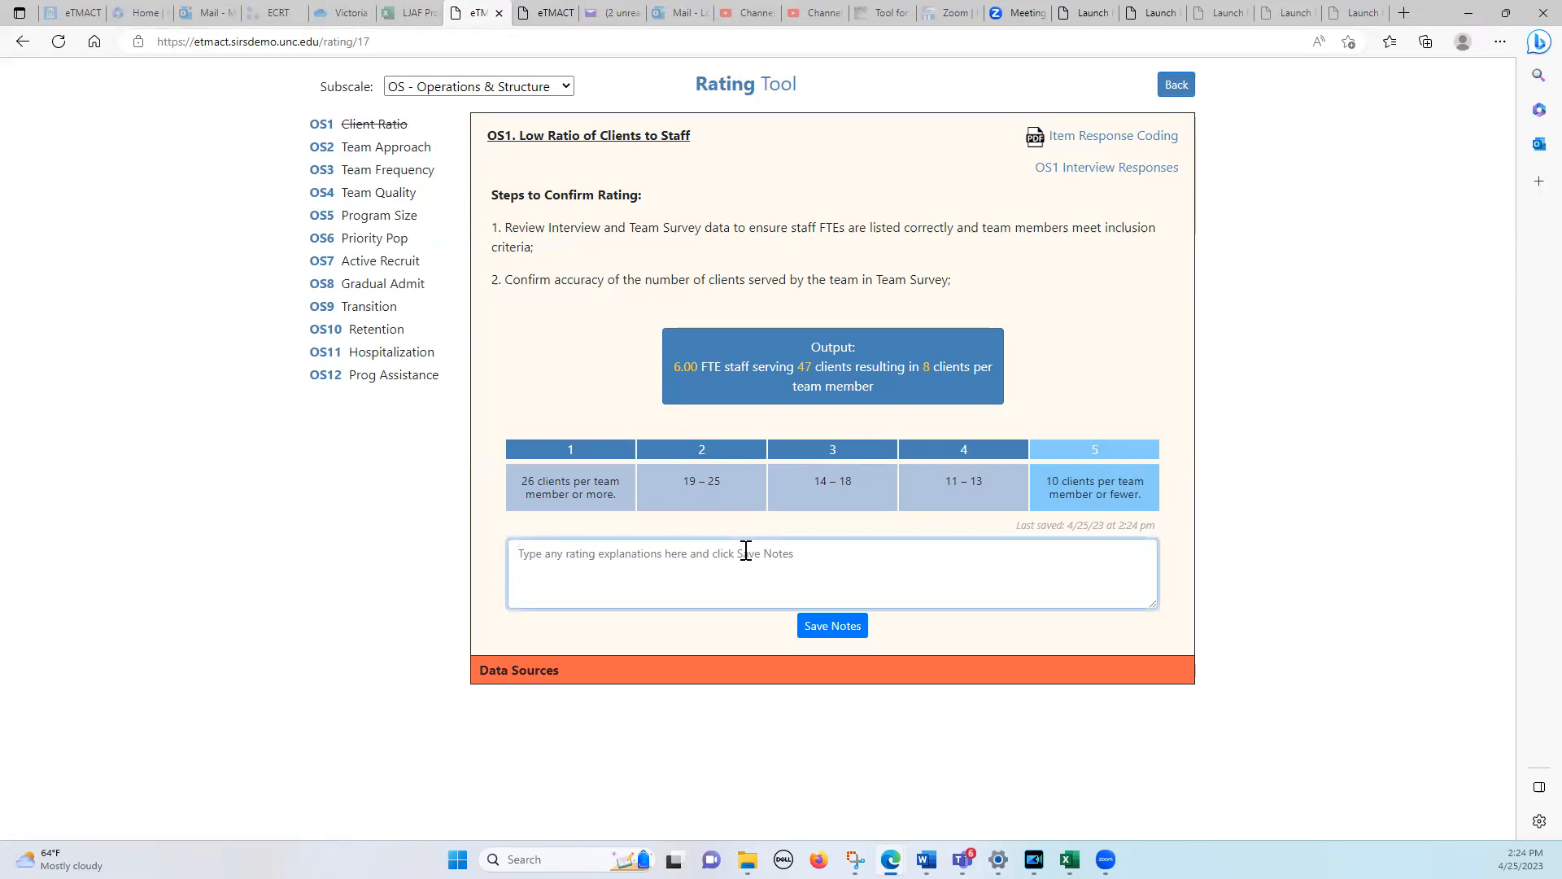
type("yadda yda")
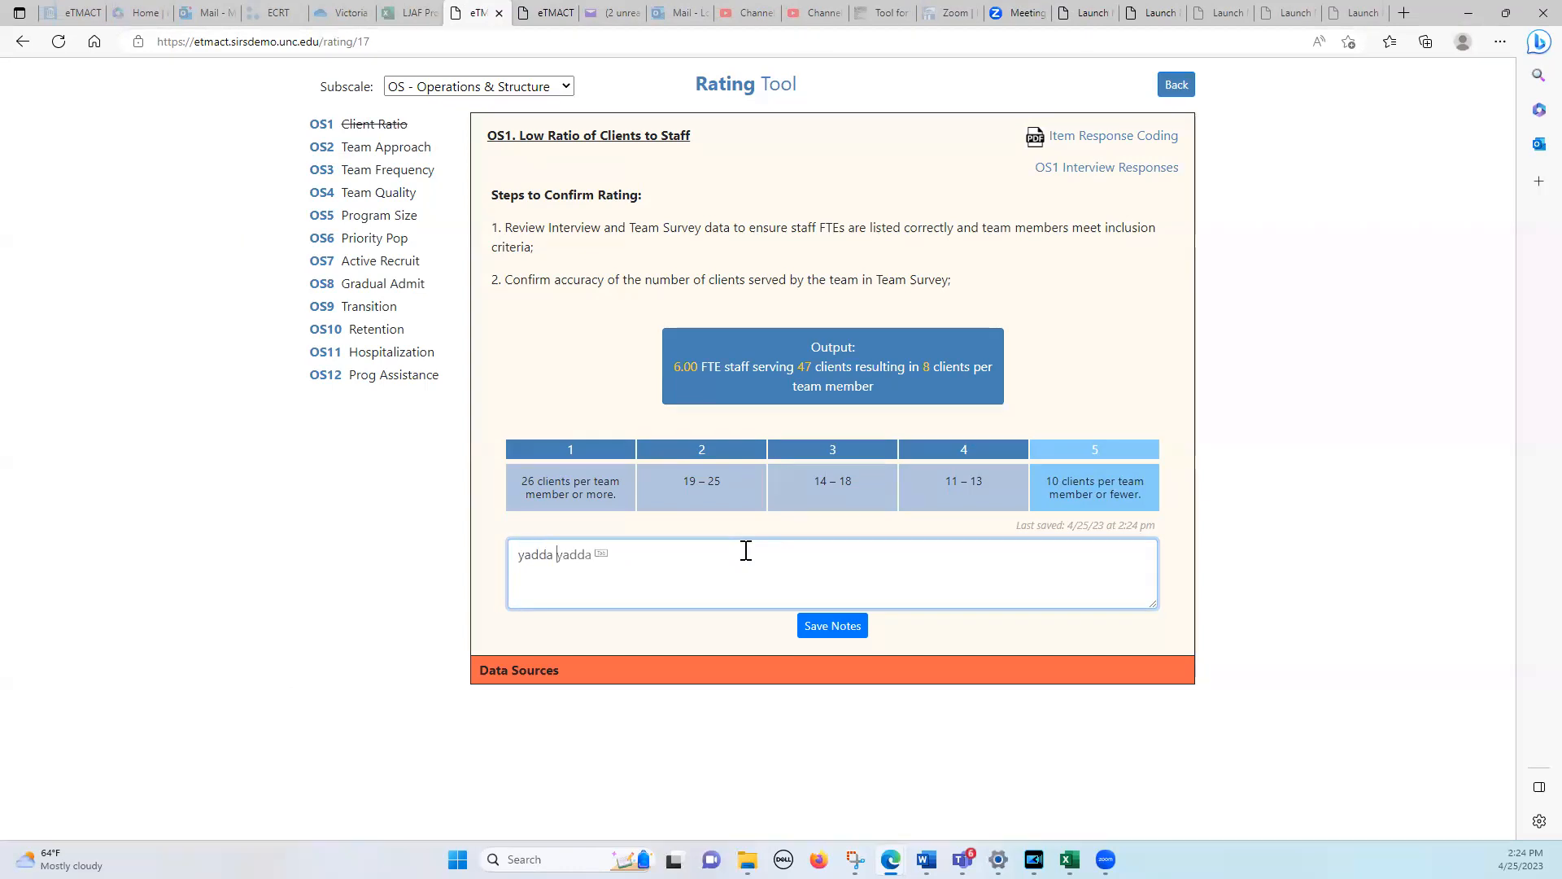
key("BackSpace")
key("BackSpace")
type("adda yadda --")
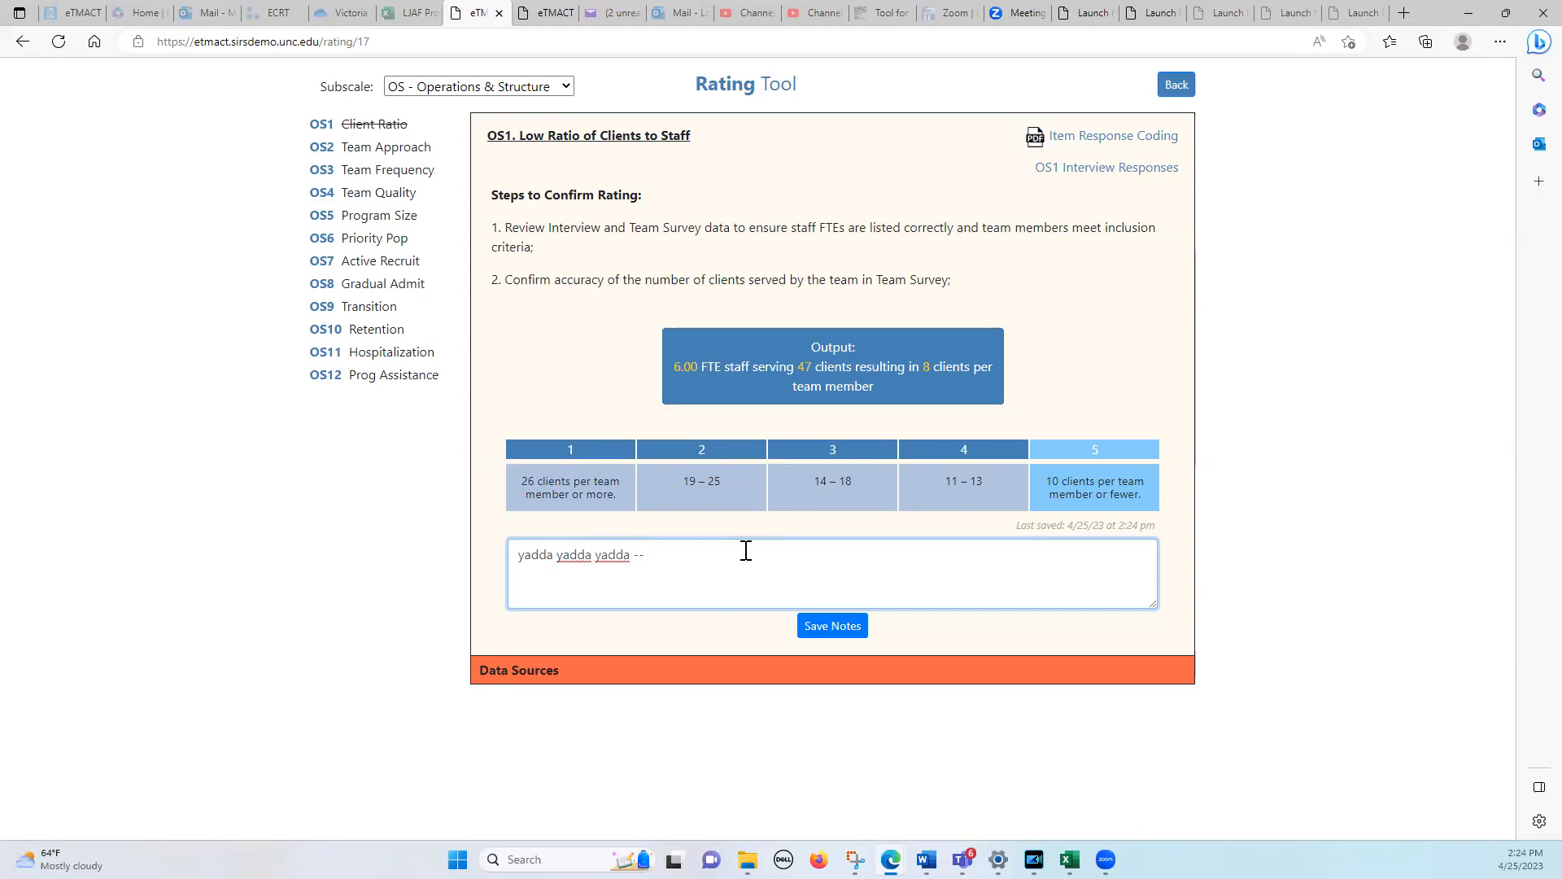
left_click(836, 627)
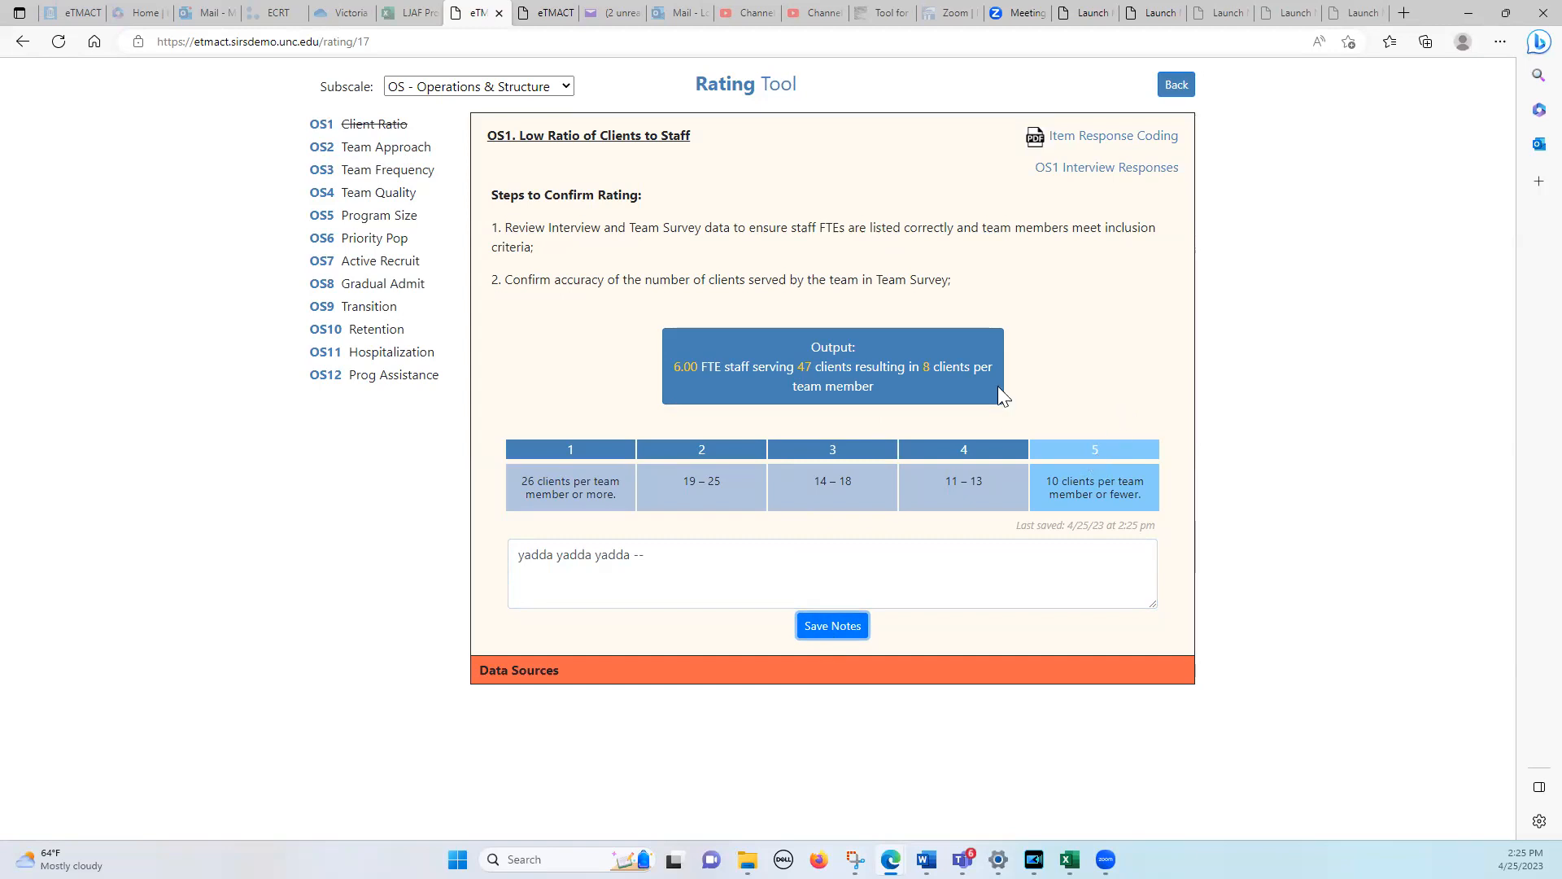
Open OS2 Team Approach, try rating 4, and settle on rating 3 (53-74%)
left_click(317, 150)
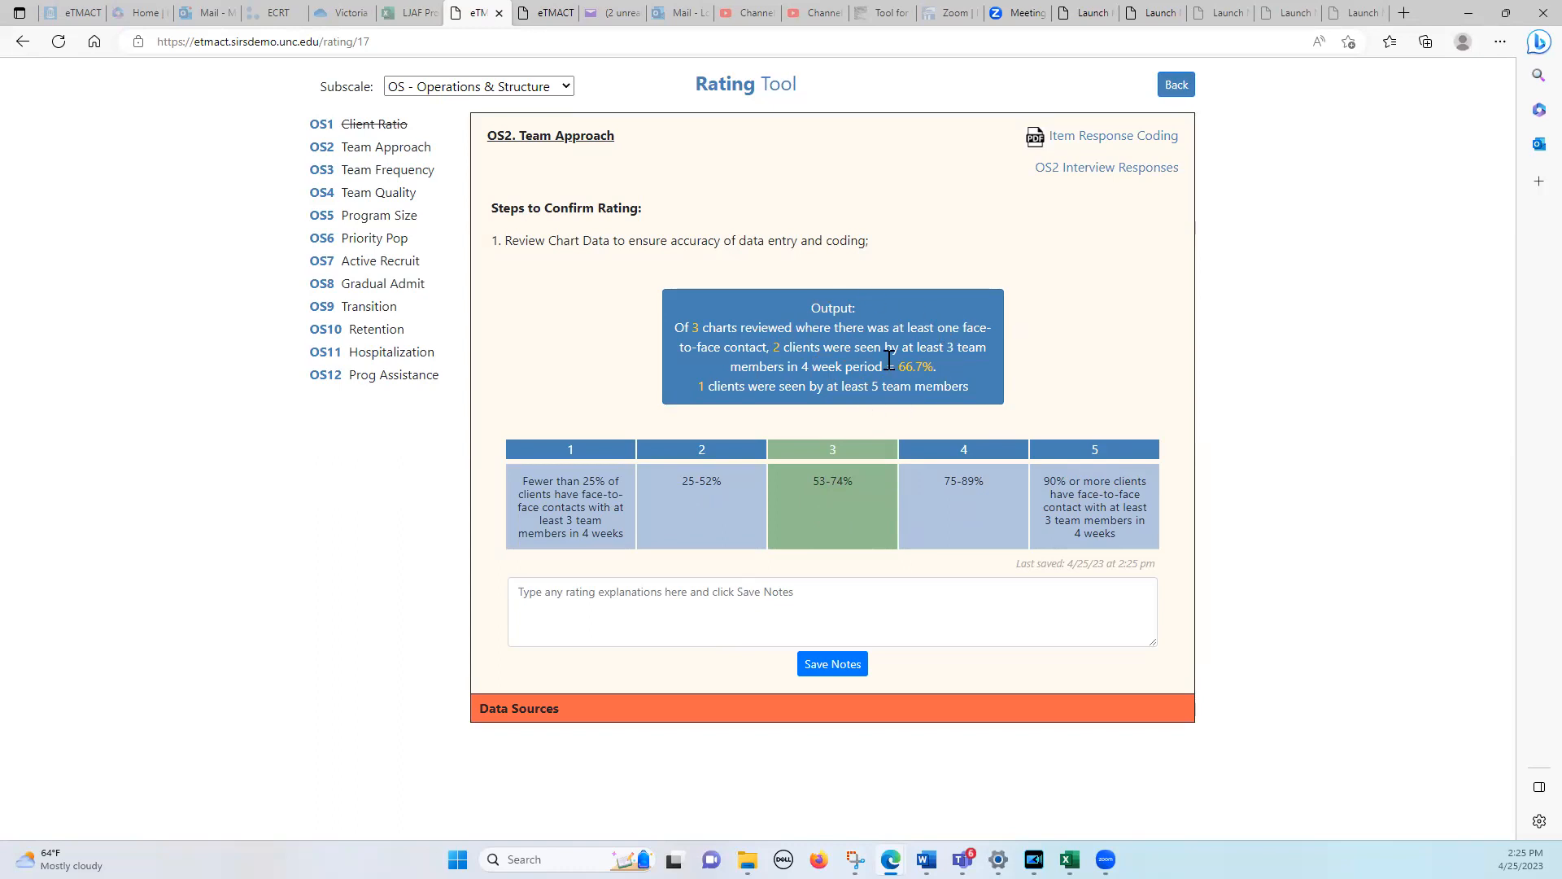
left_click(988, 498)
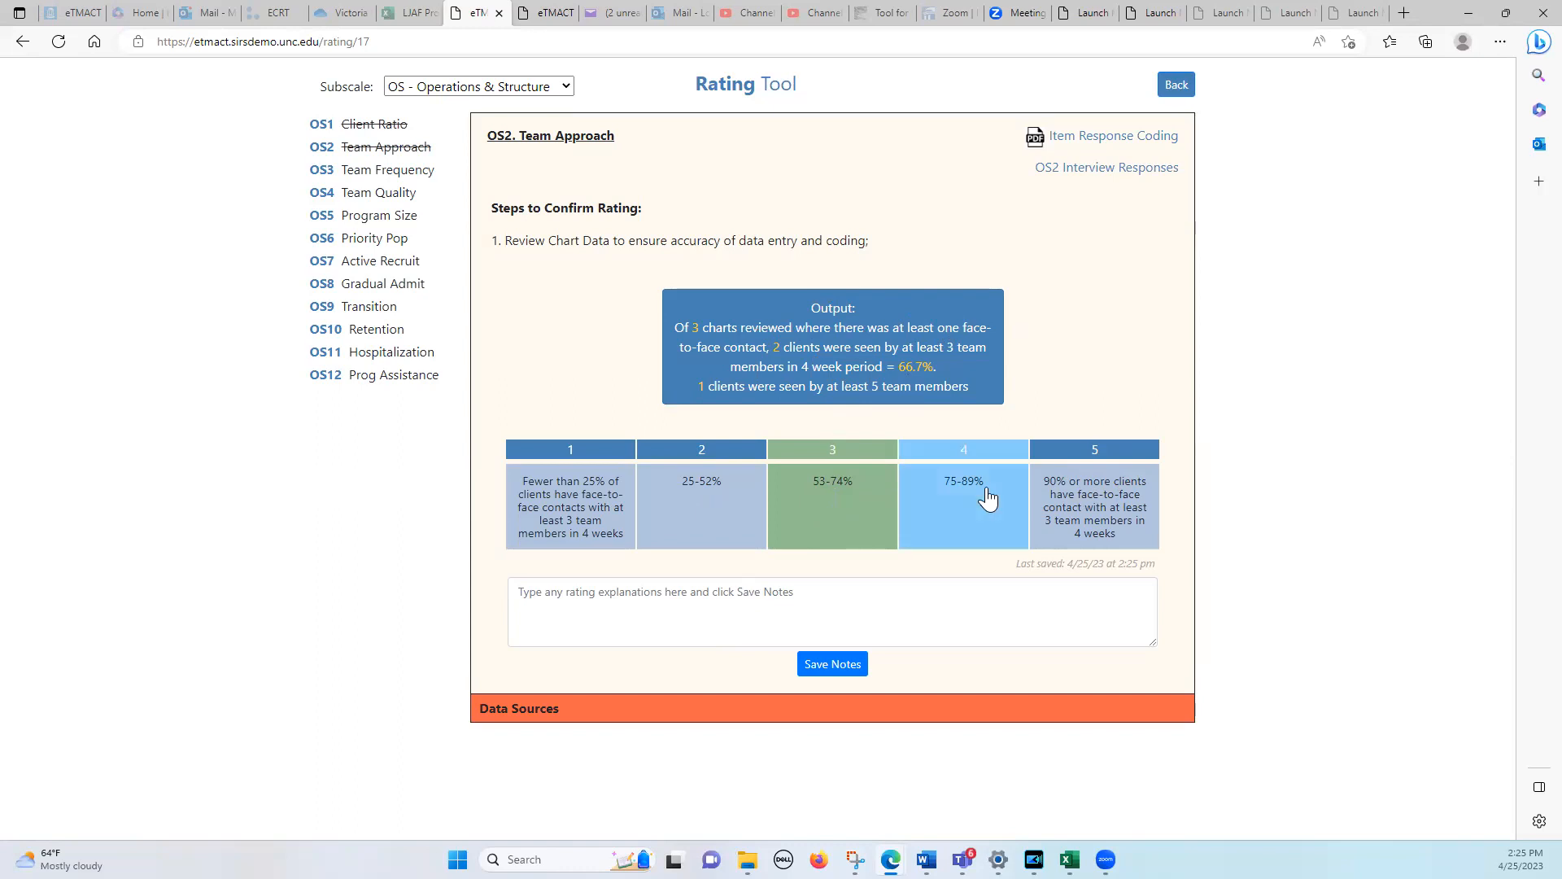
left_click(819, 502)
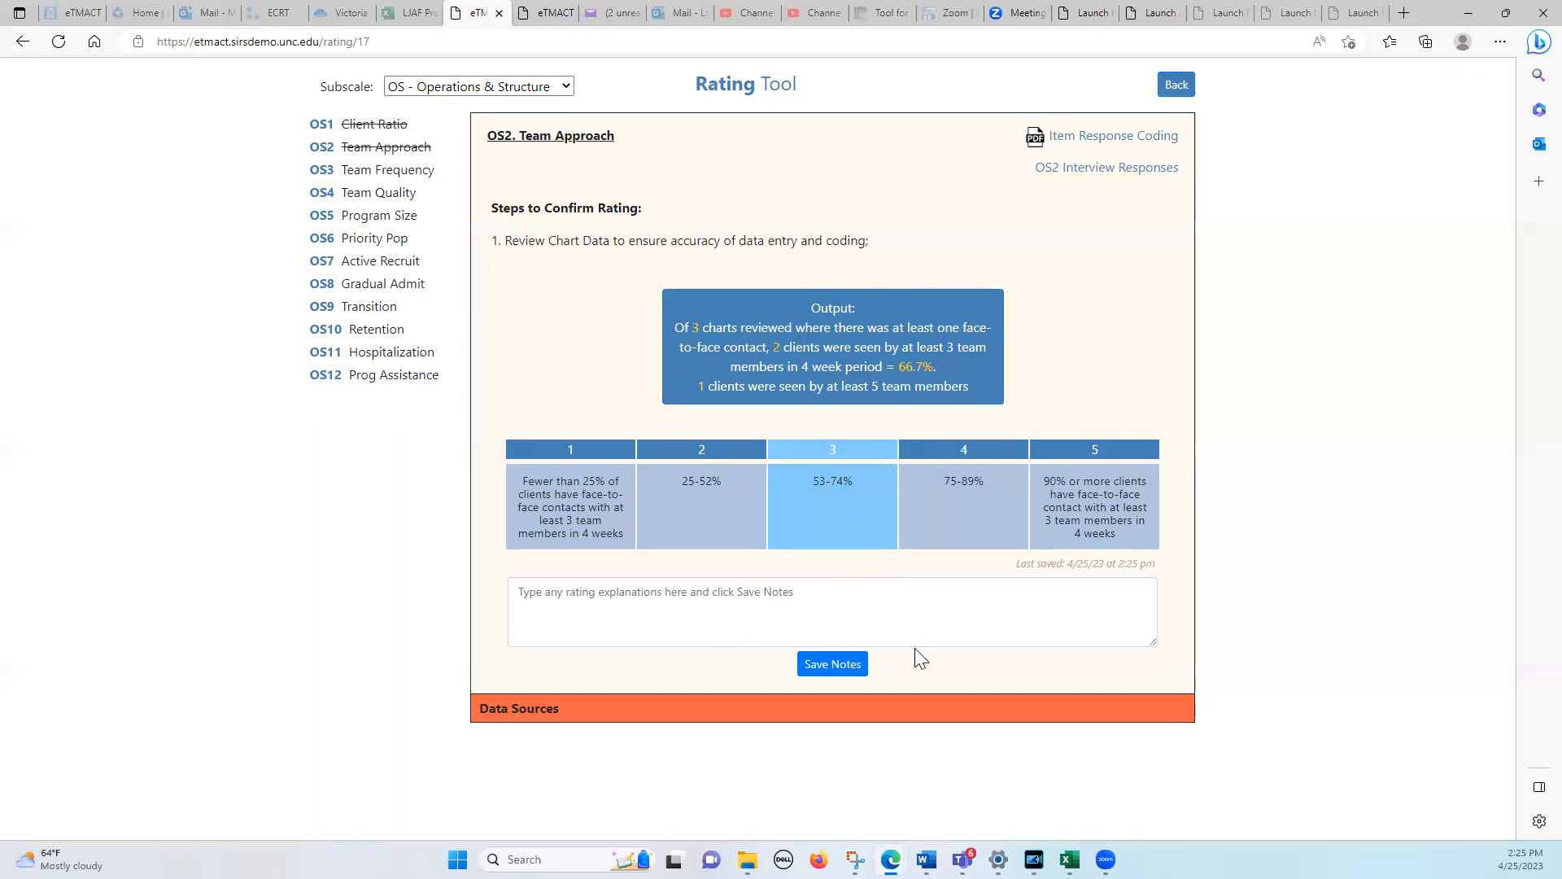
Switch to the window with the Best ACT evaluation's Rating Tool and examine its OS2 Team Approach output and rating
mouse_move(891, 859)
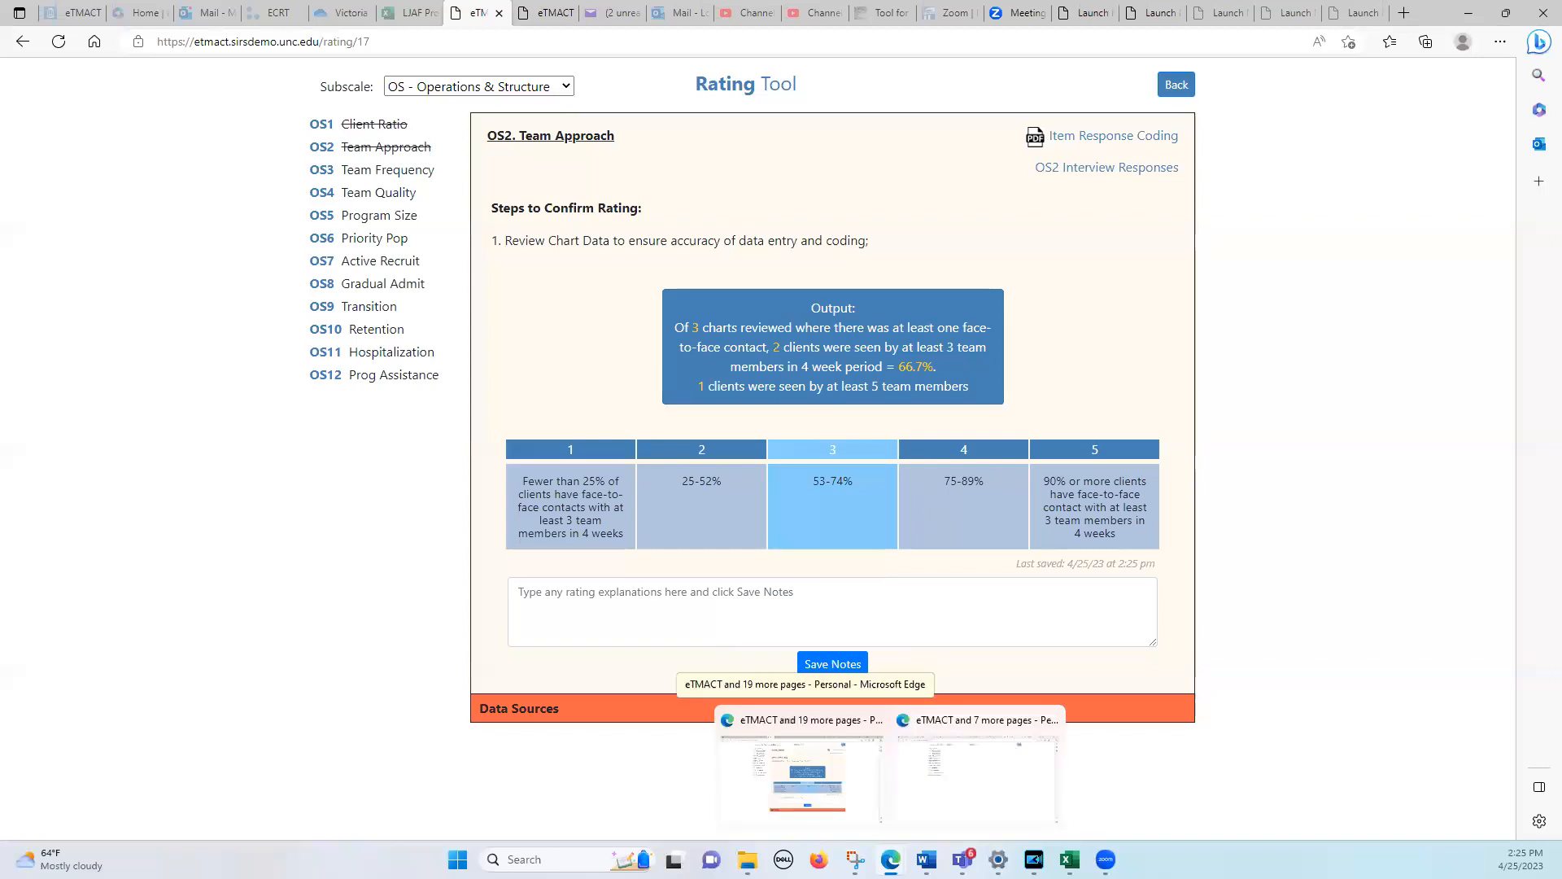
left_click(545, 15)
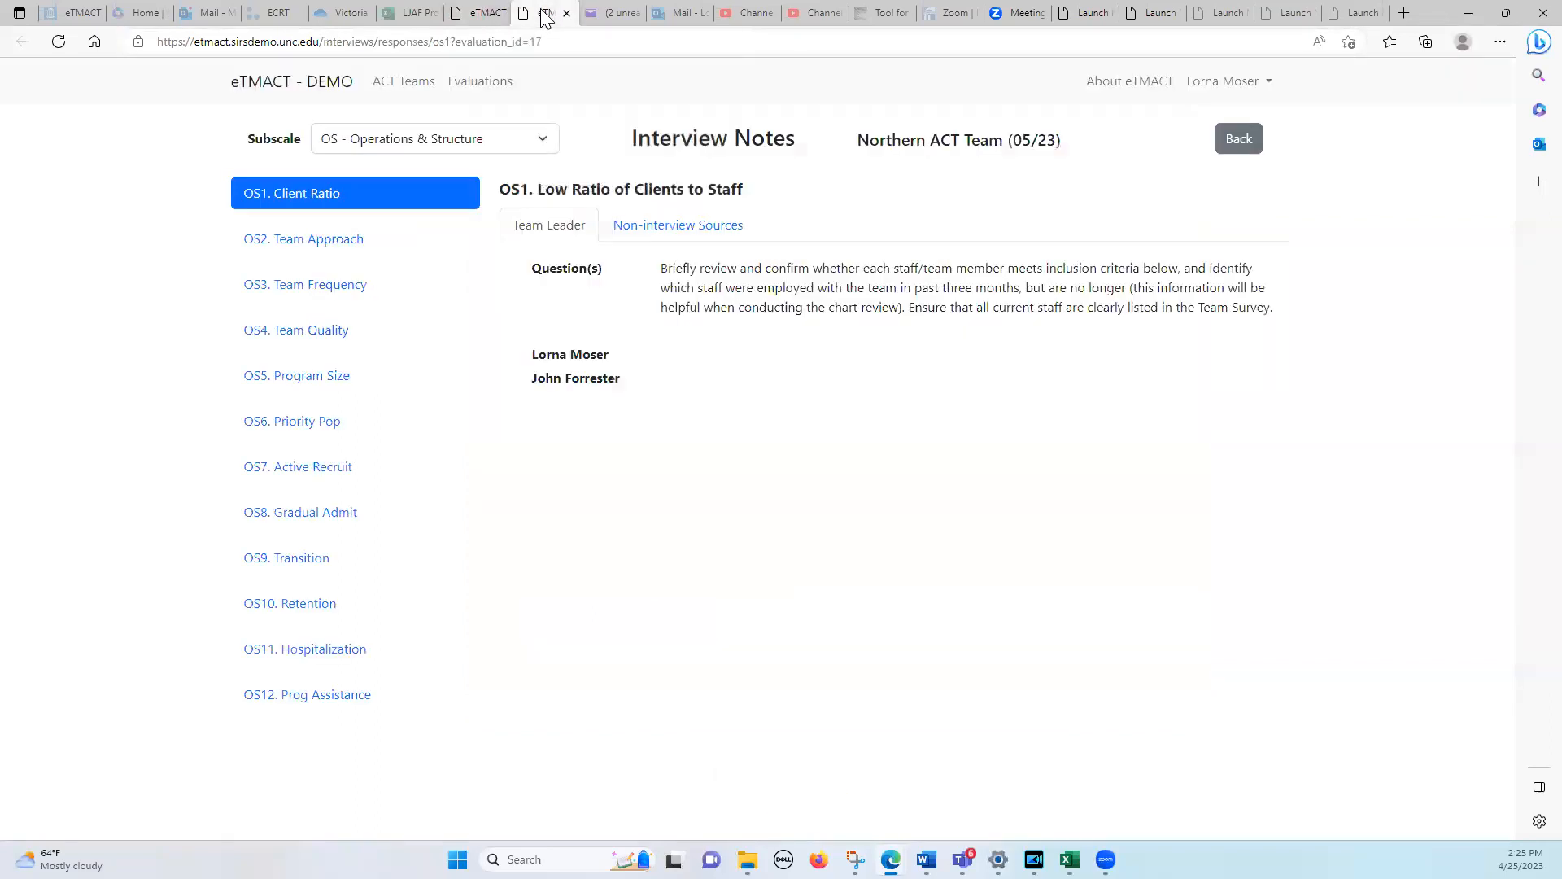
left_click(488, 14)
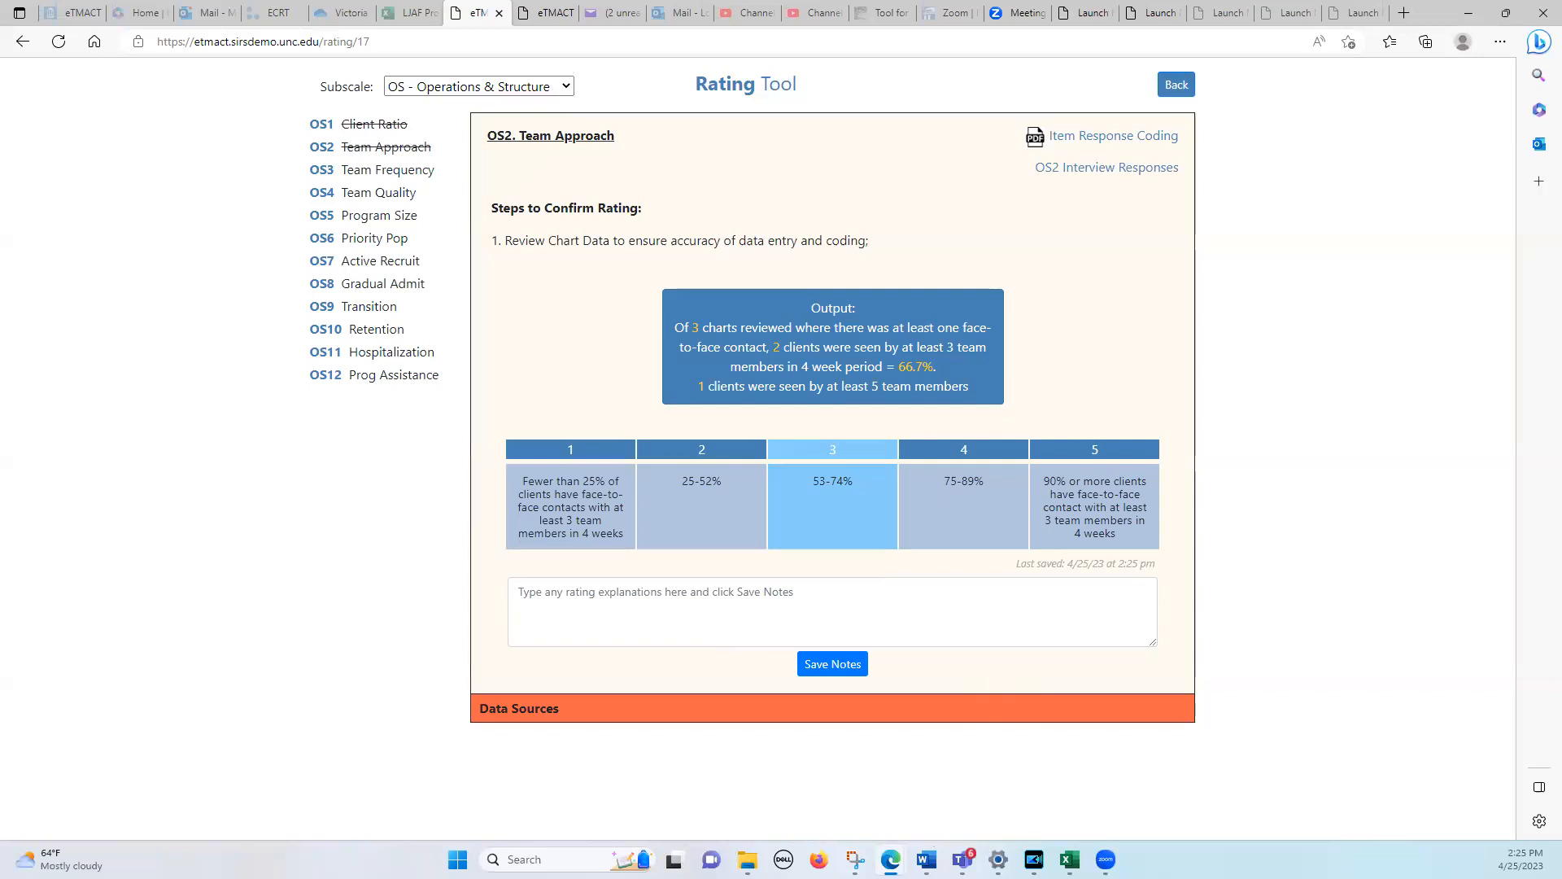
mouse_move(893, 859)
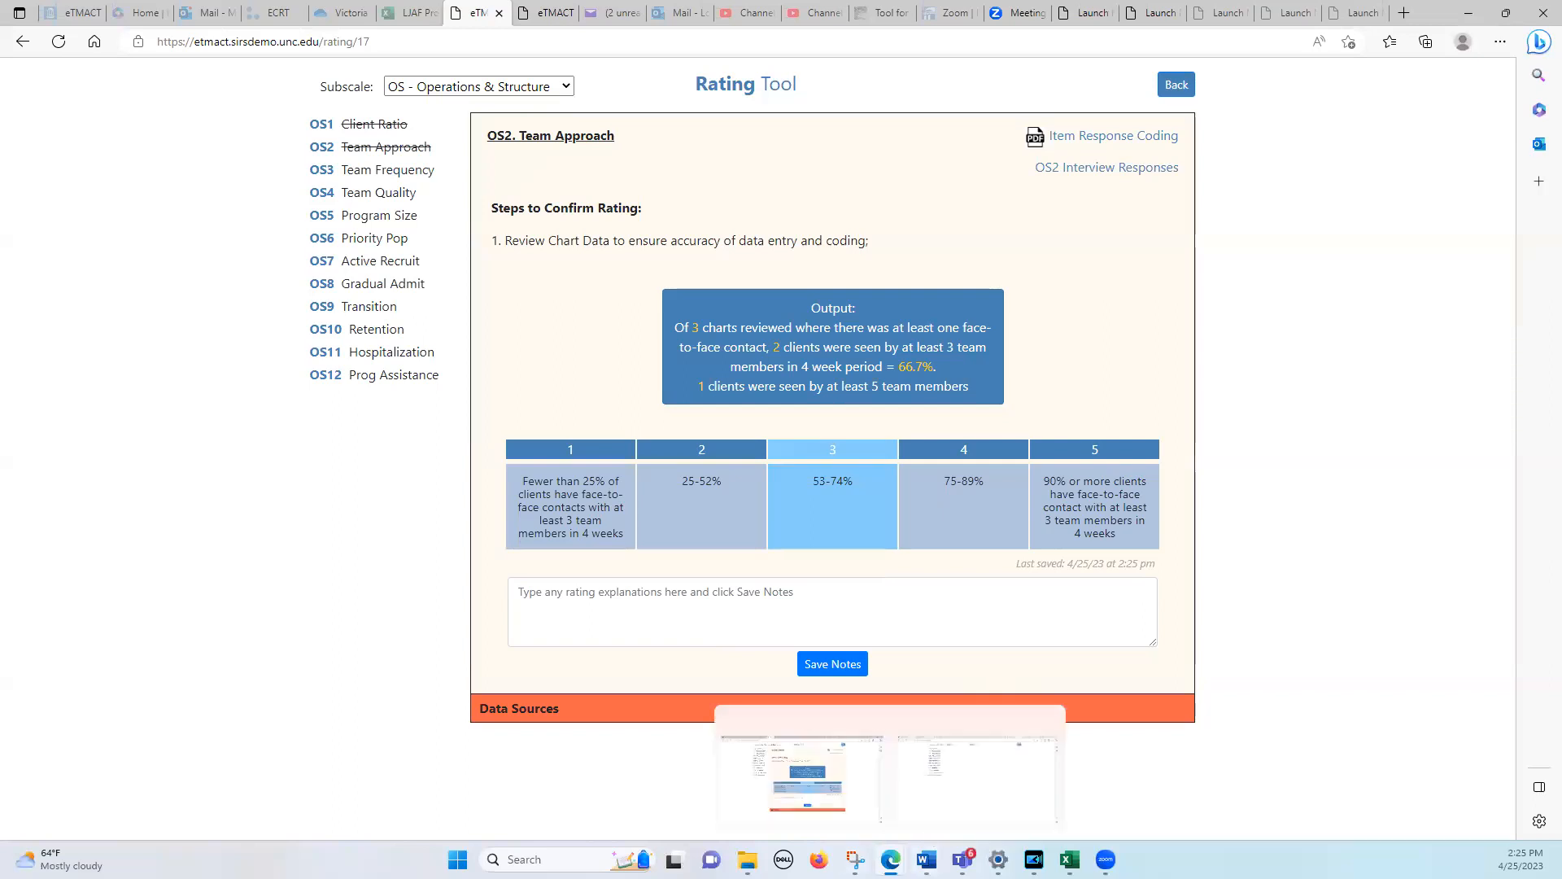
left_click(966, 795)
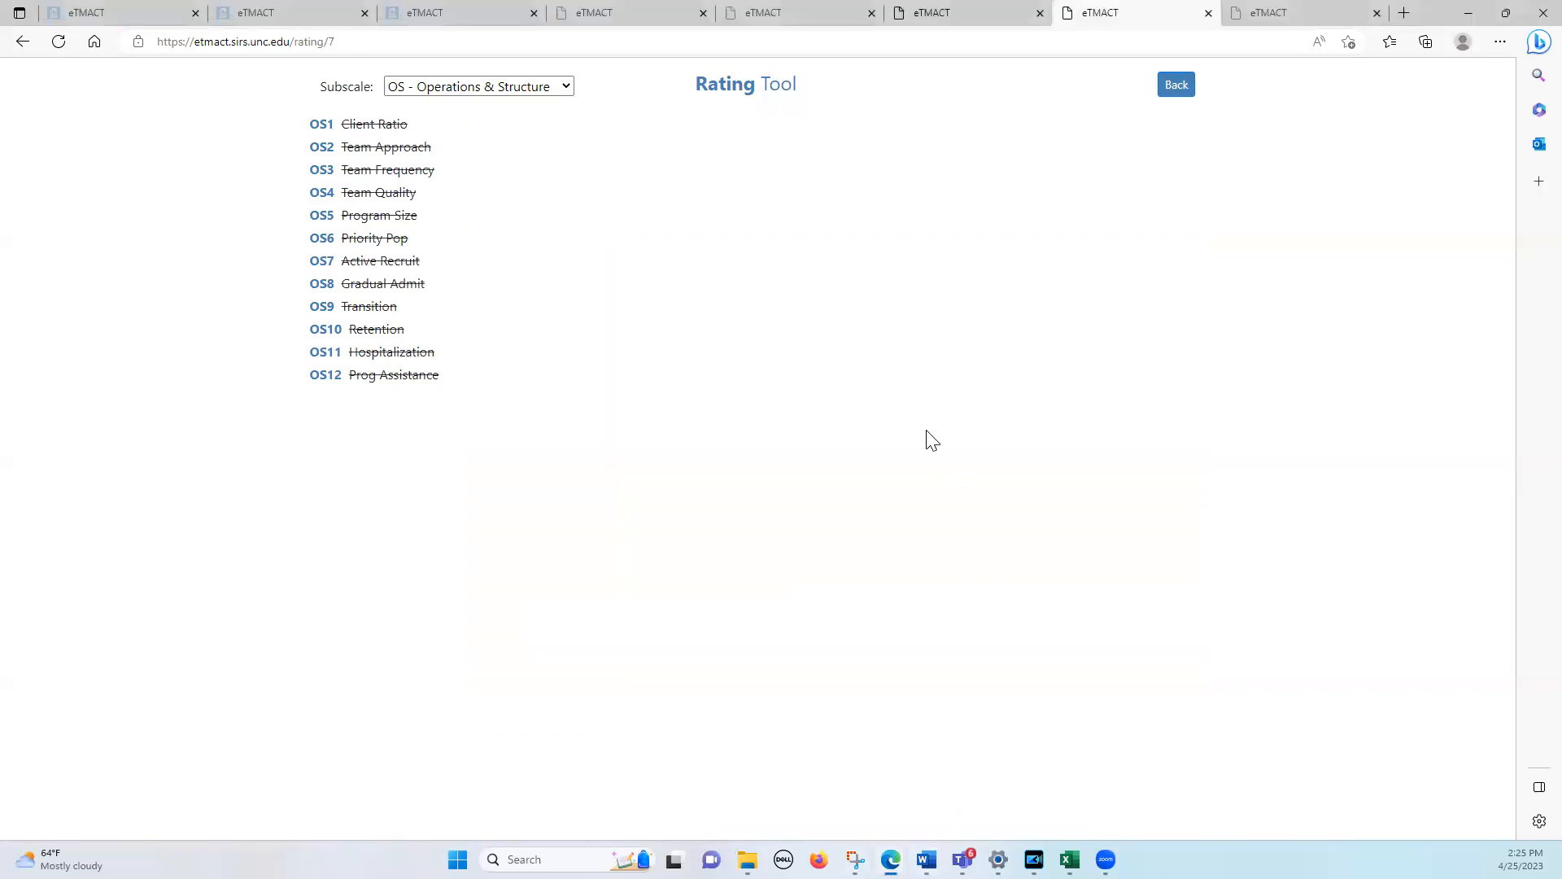
left_click(323, 149)
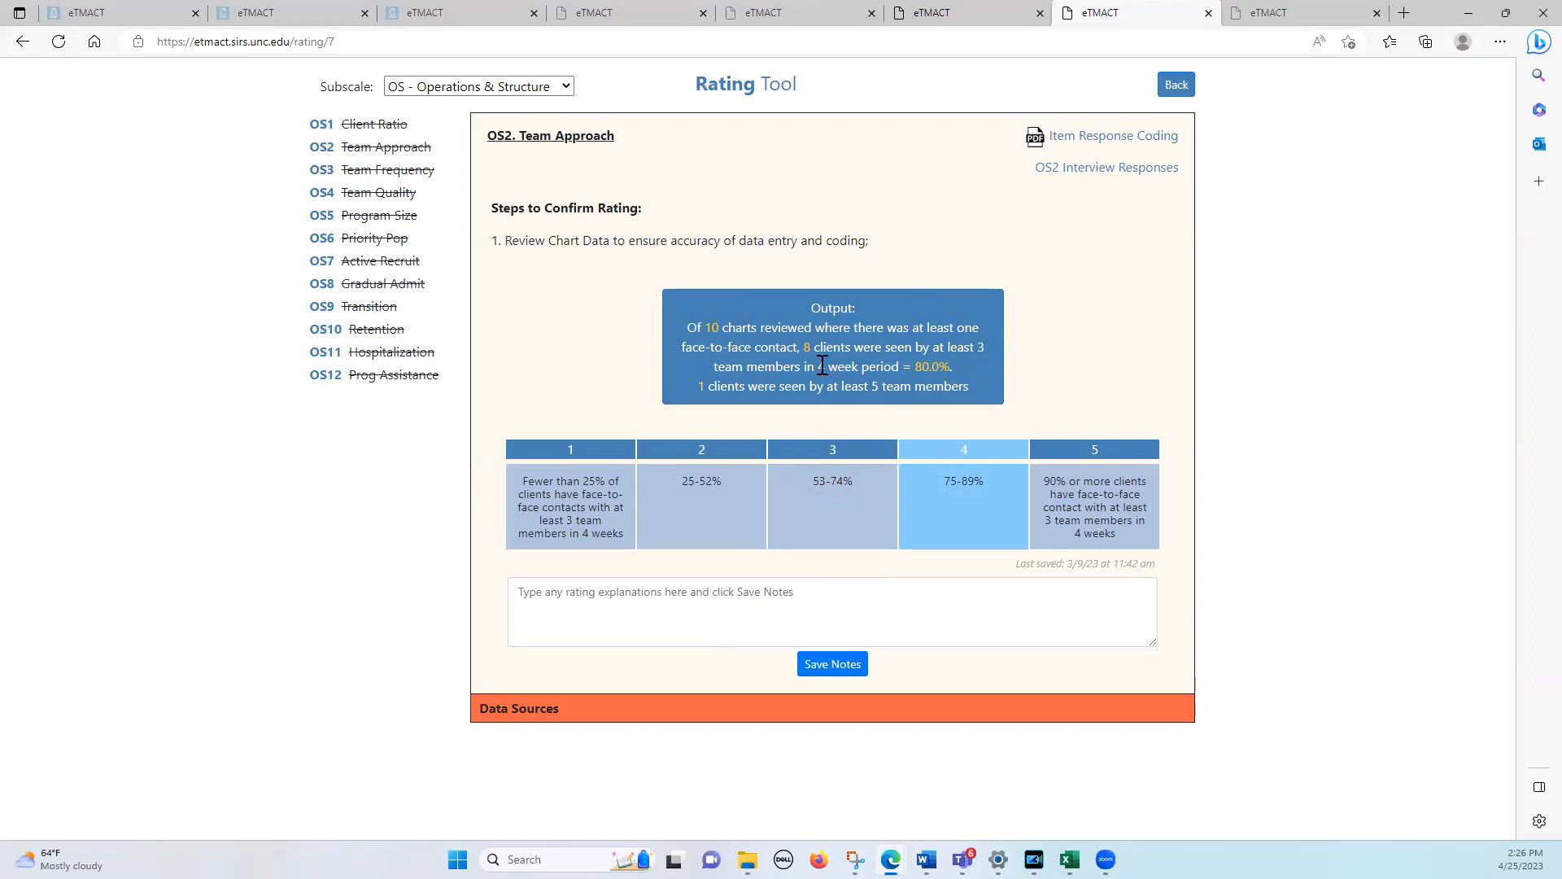
left_click(958, 523)
Open OS3 Daily Team Meeting (Frequency & Attendance), view its Item Response Coding PDF and return to the rating
left_click(329, 171)
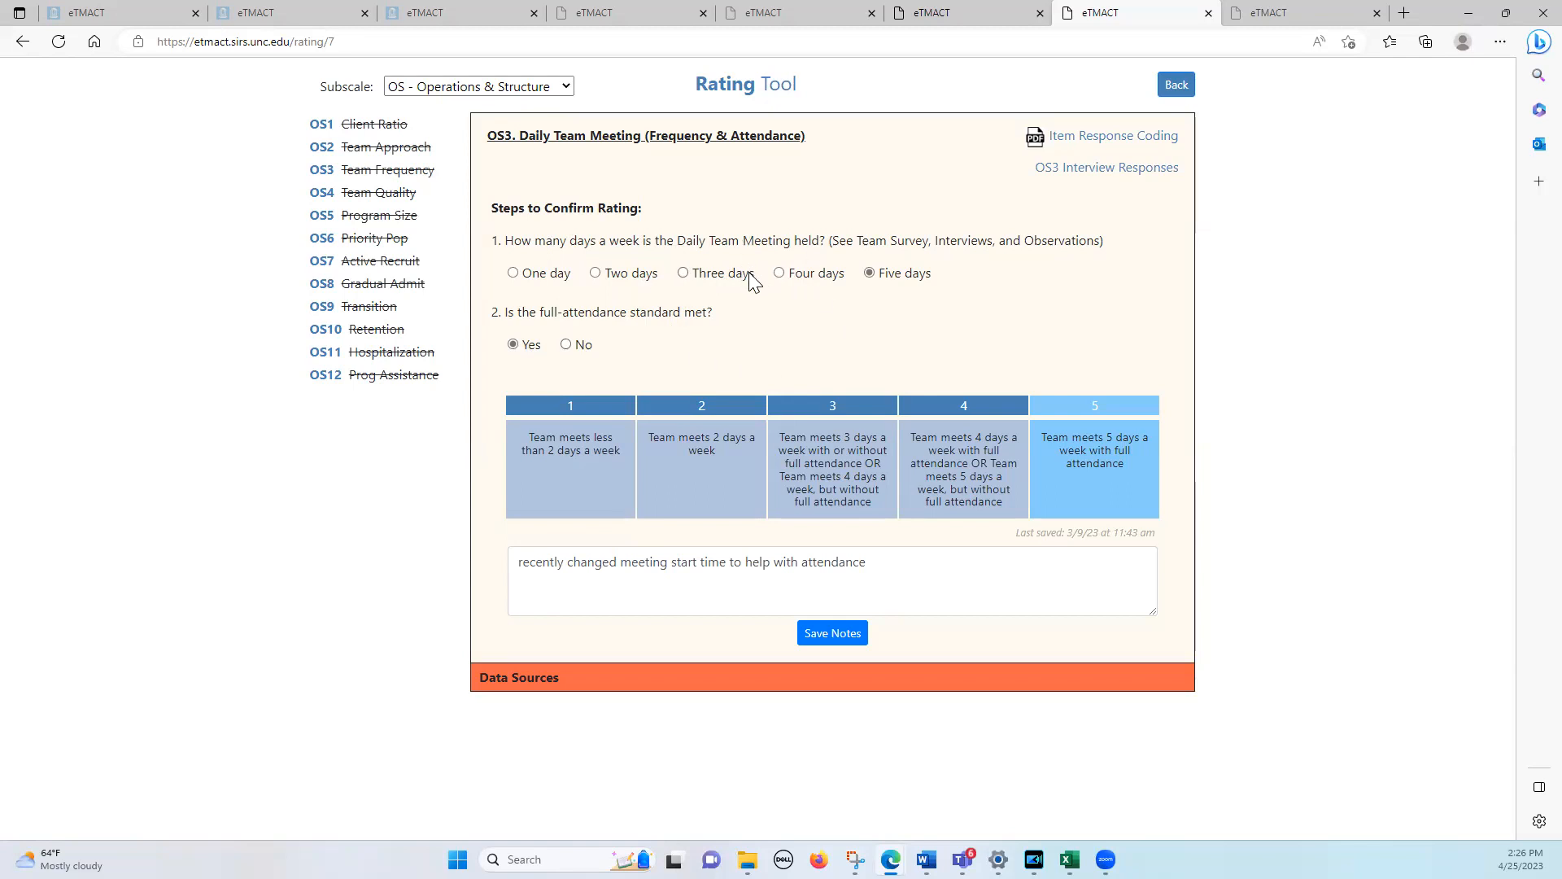
left_click(1058, 138)
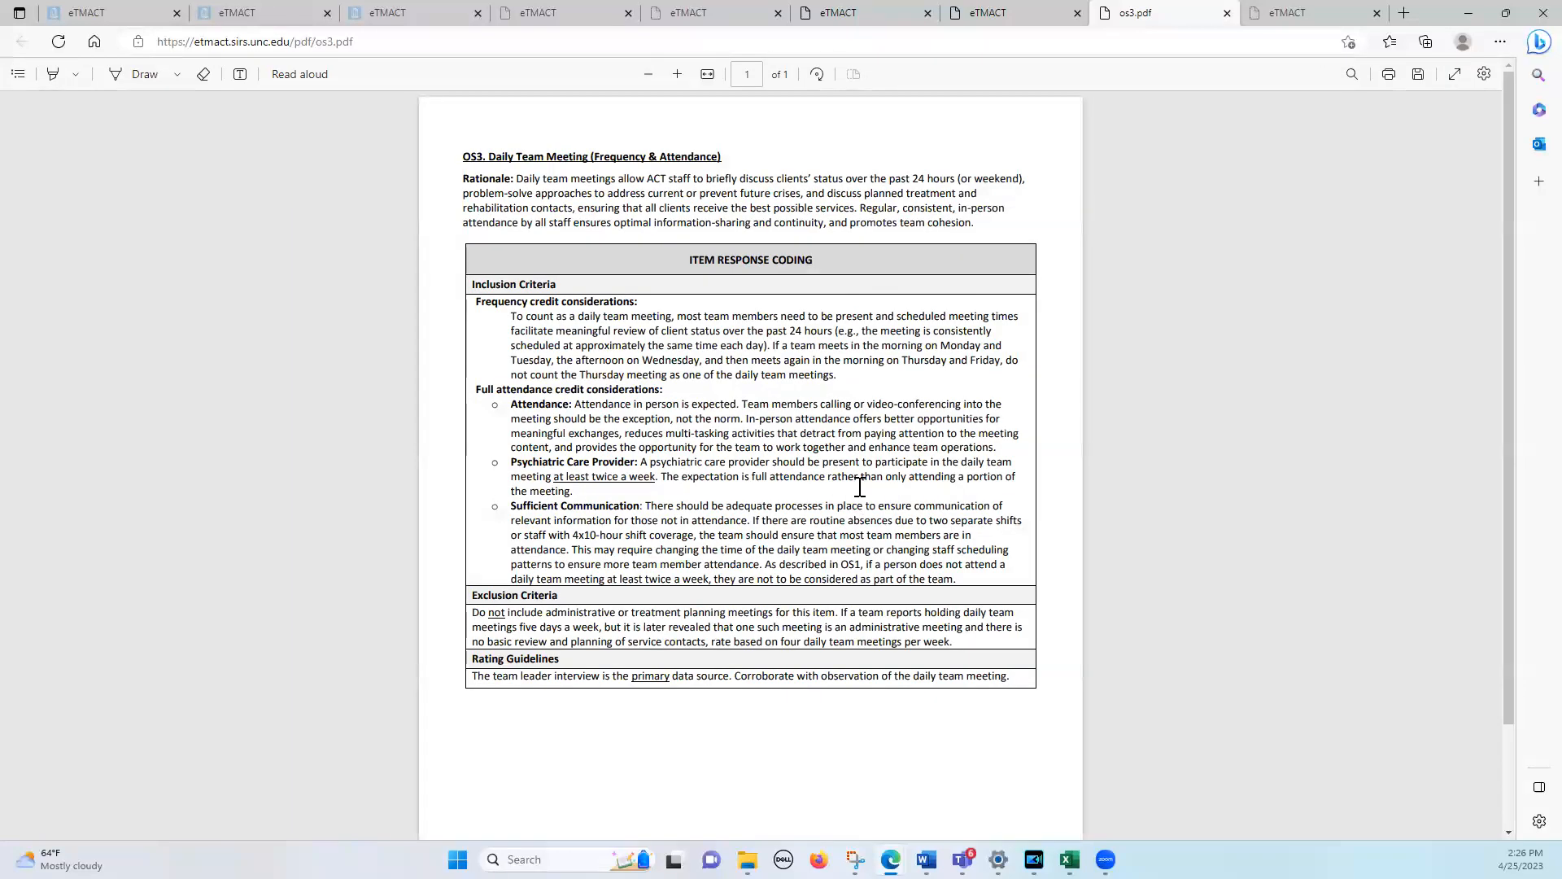
left_click(983, 20)
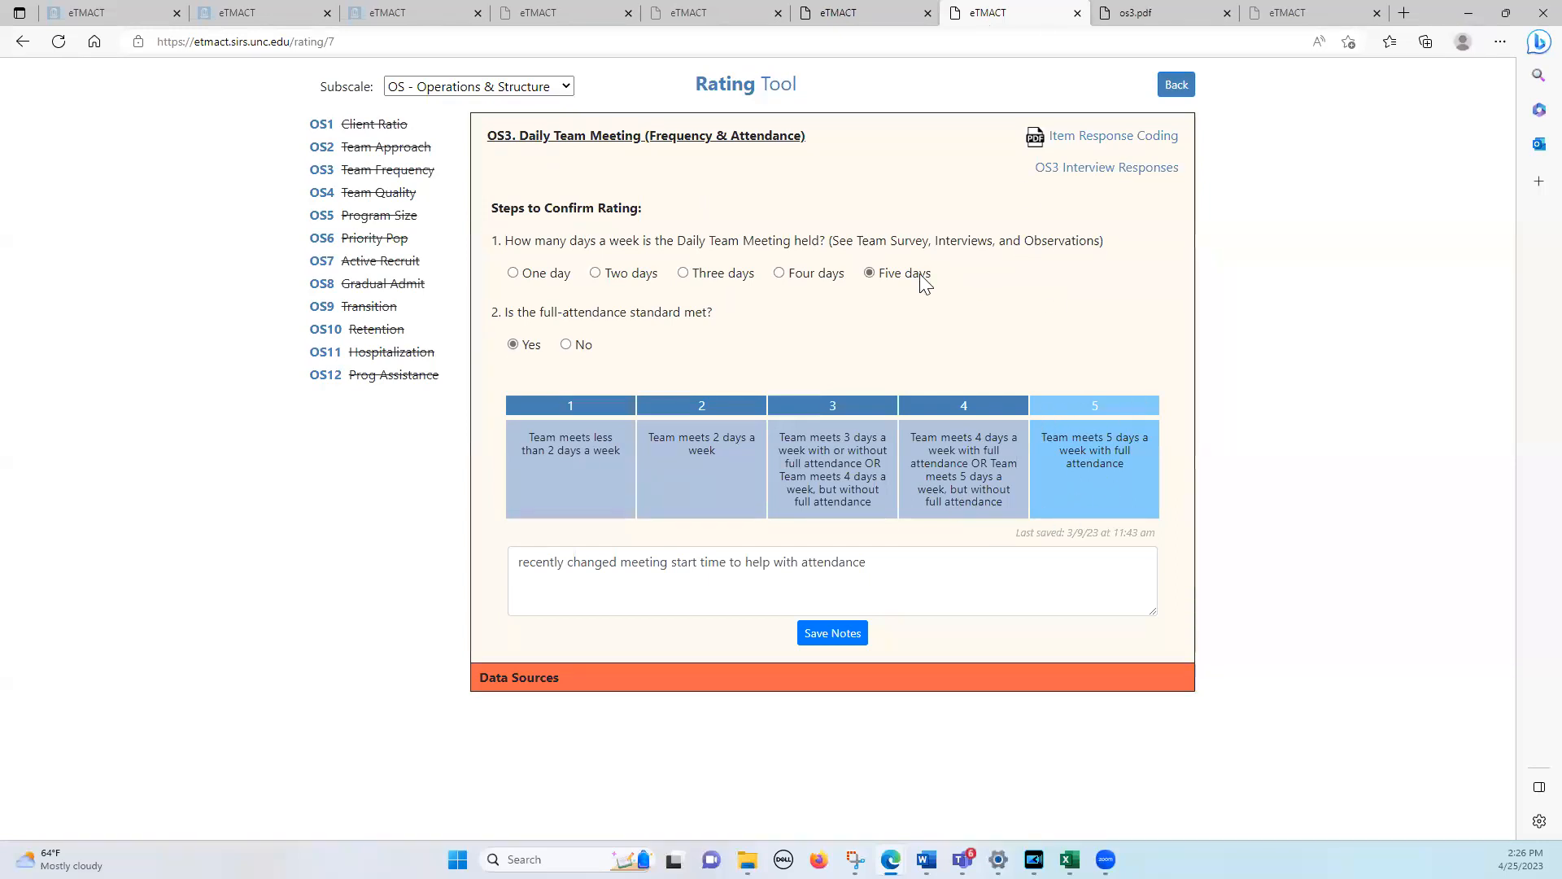
Try different OS3 meeting frequencies, settle on five days with the full-attendance standard not met, and select rating 4
left_click(779, 273)
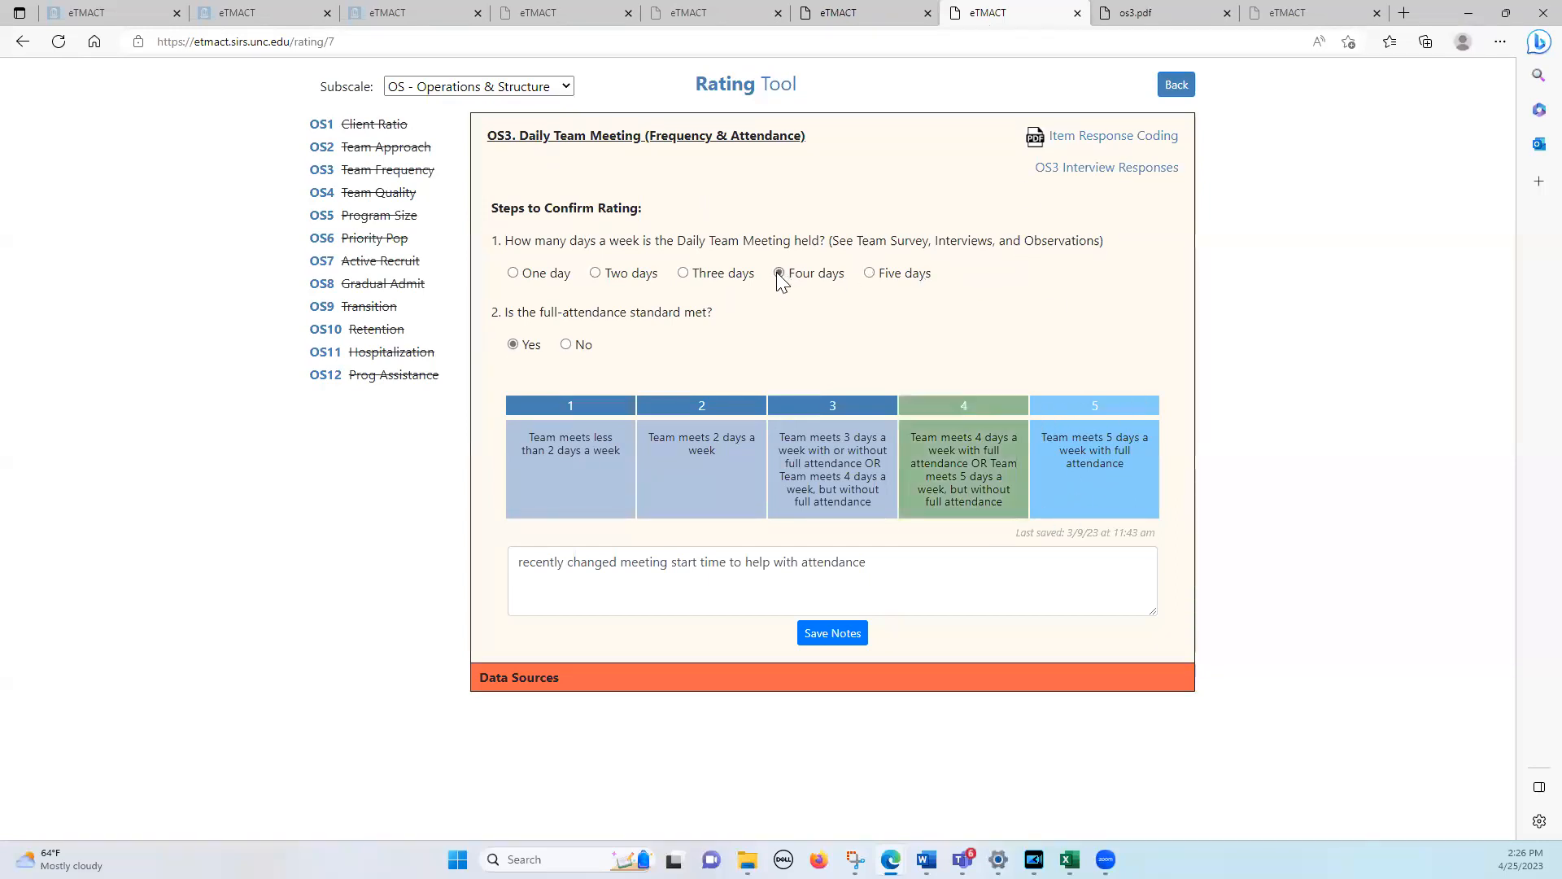
left_click(684, 274)
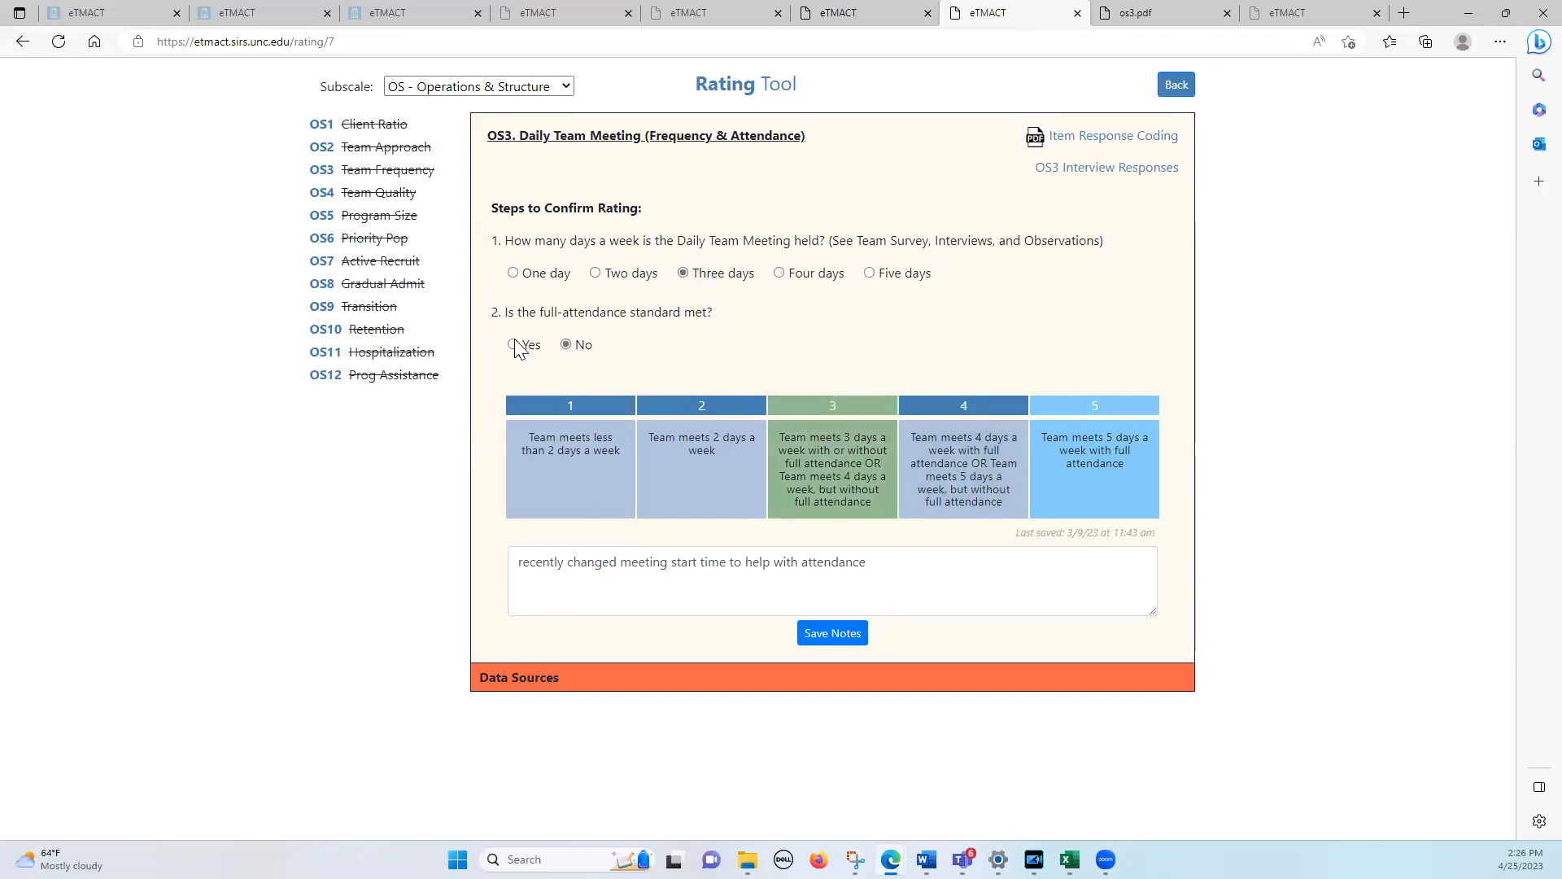
left_click(596, 274)
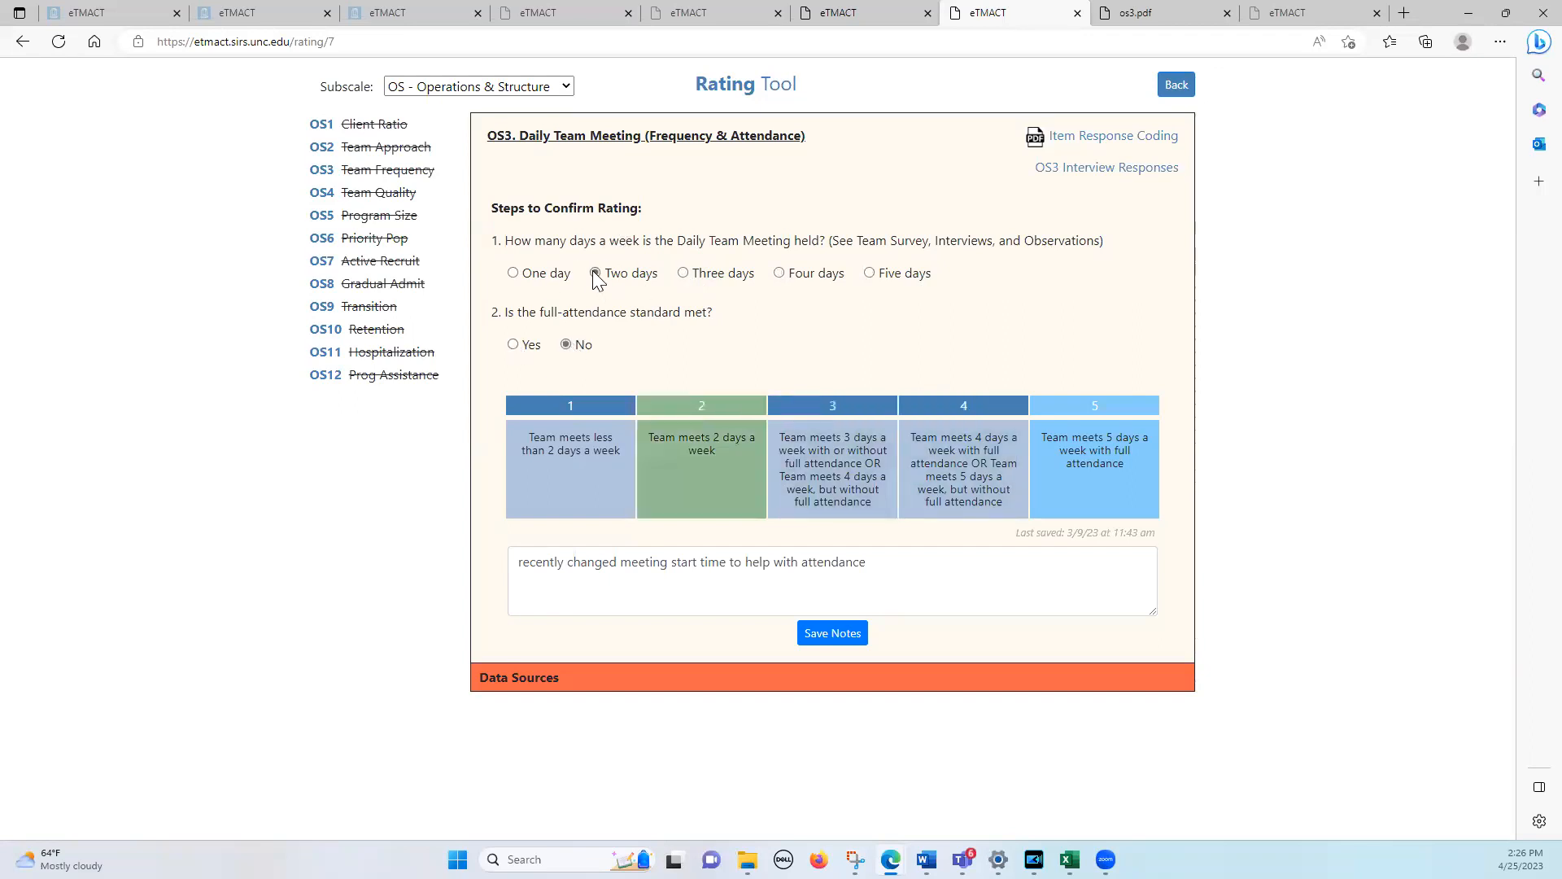
left_click(684, 274)
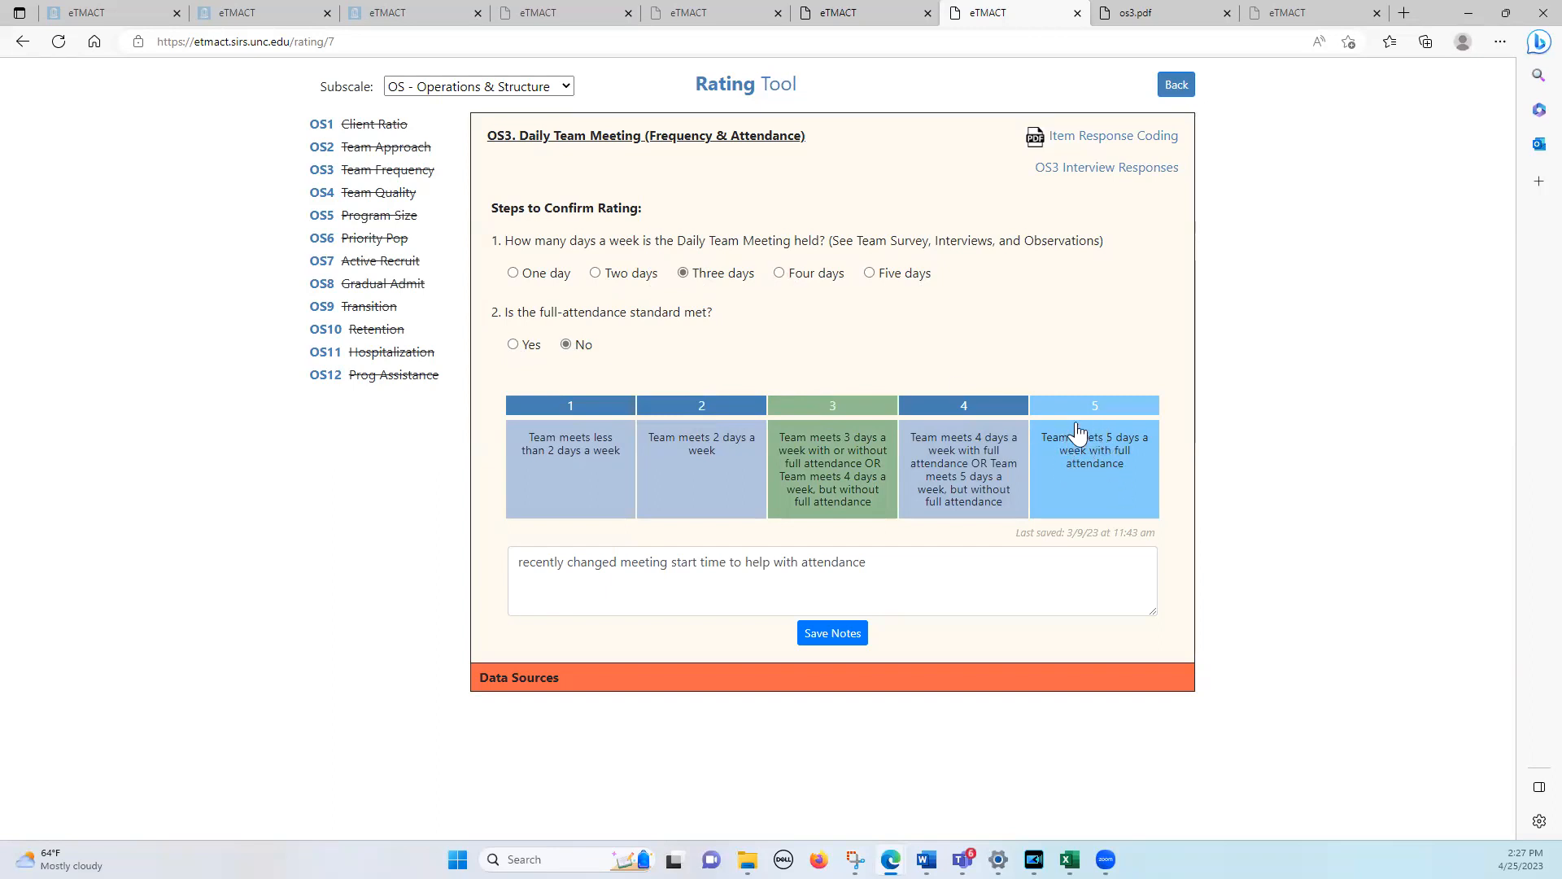
left_click(870, 274)
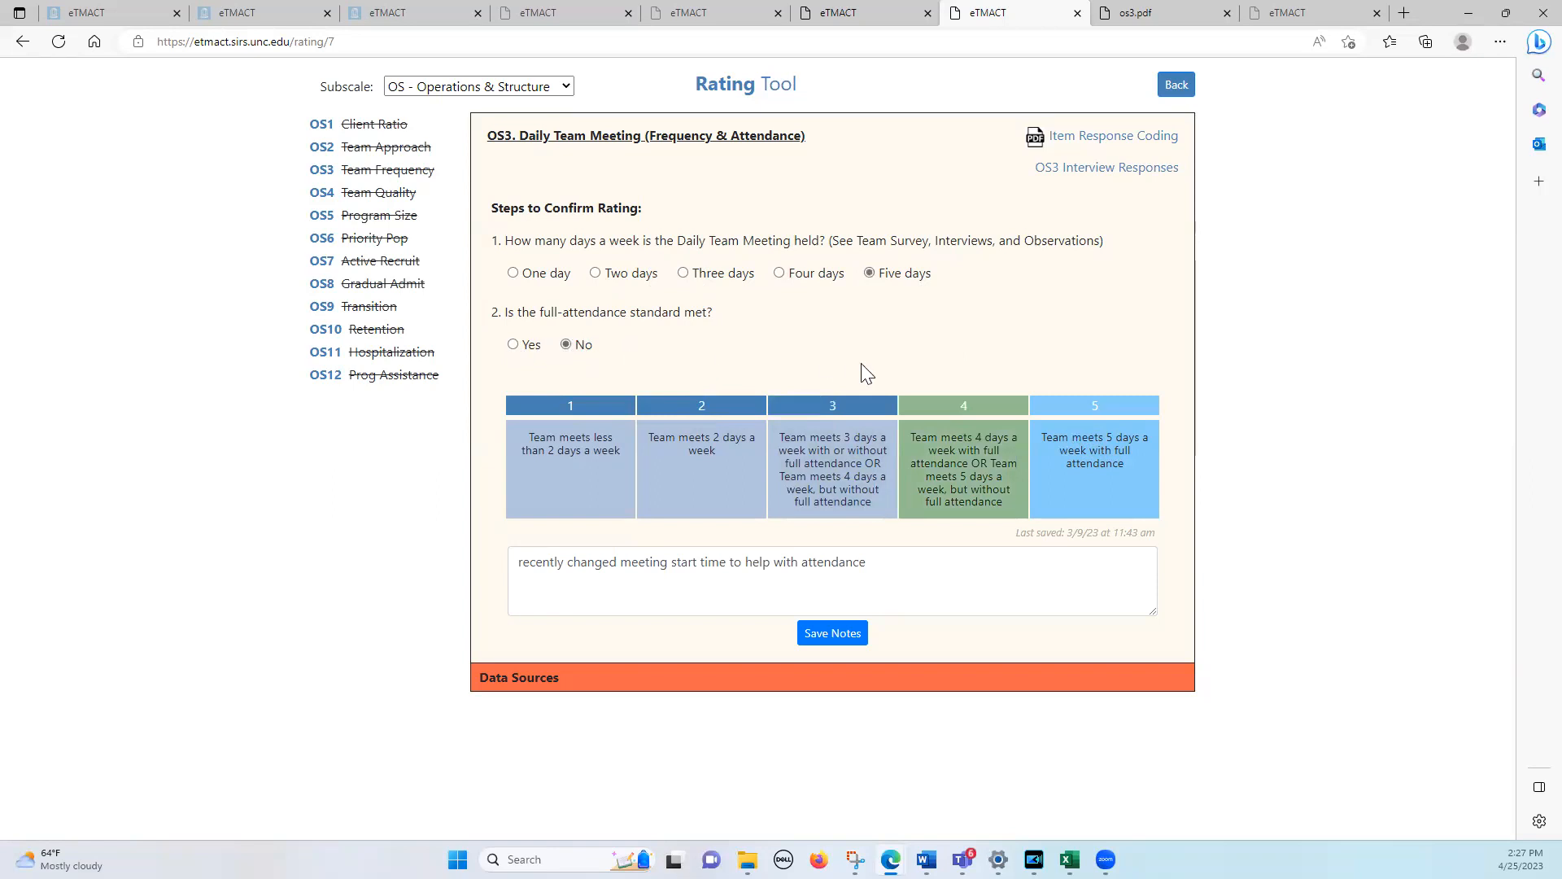
left_click(942, 460)
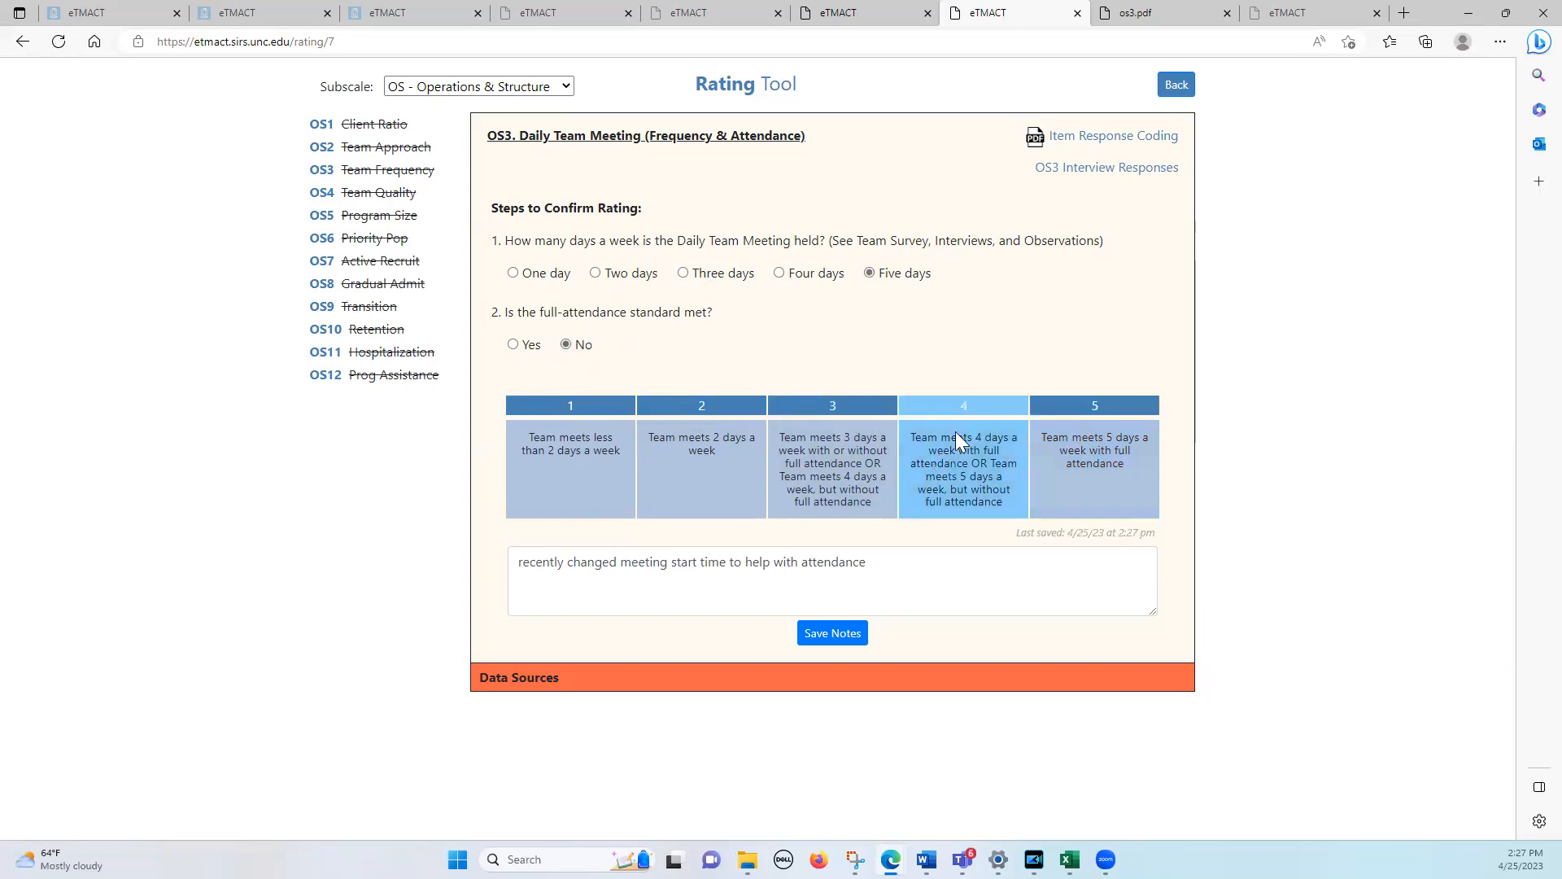
View OS4 Daily Team Meeting (Quality) for Best ACT, and open the same item in the Northern ACT Team demo window
left_click(325, 197)
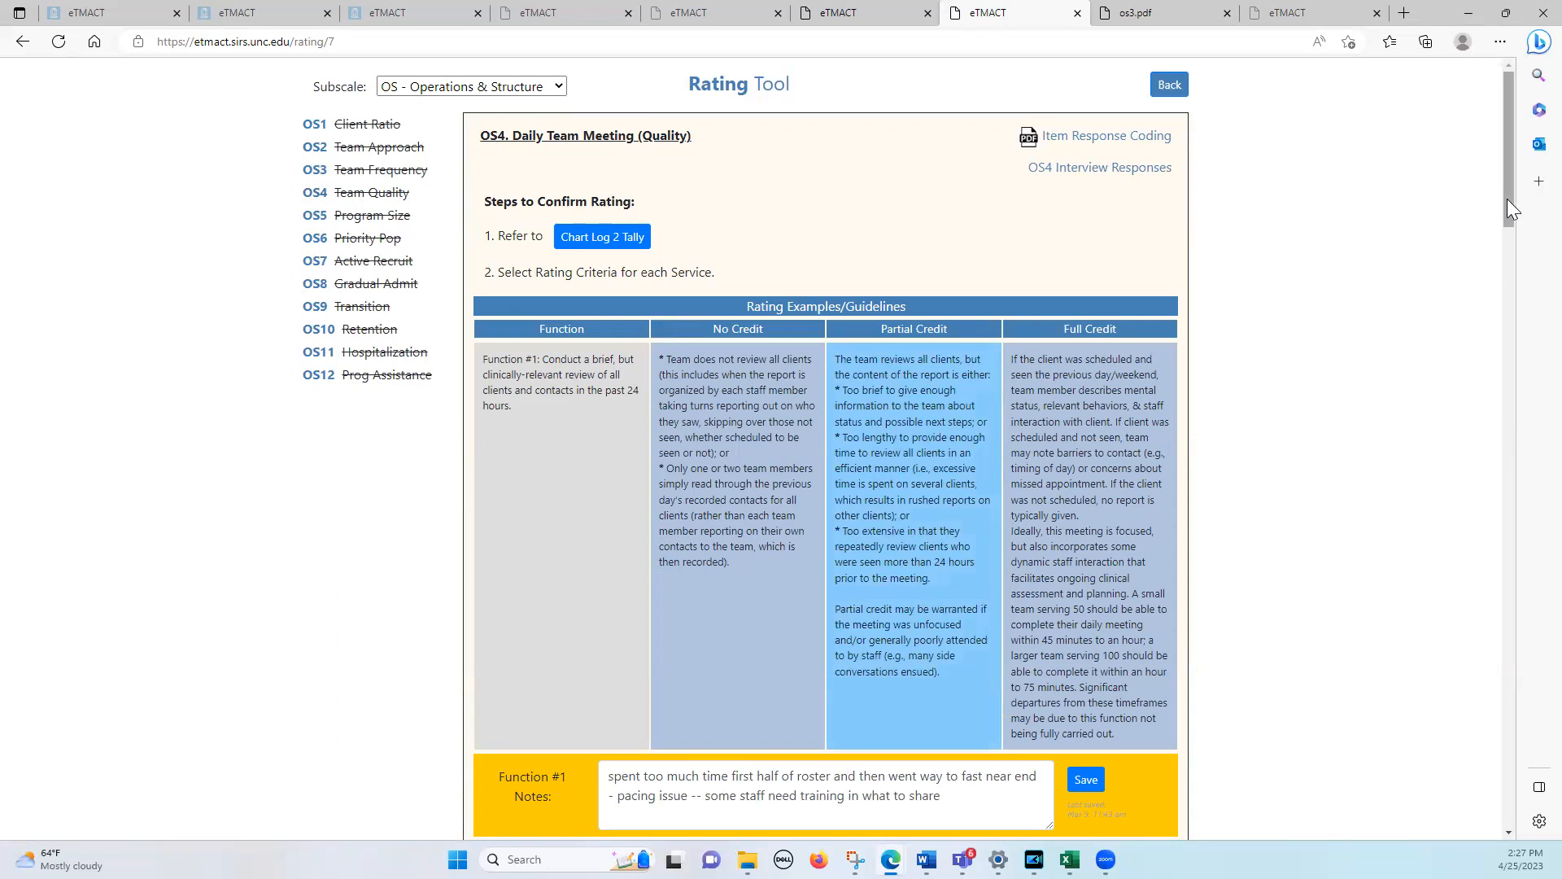
left_click_drag(1507, 199, 1524, 170)
mouse_move(890, 859)
left_click(787, 781)
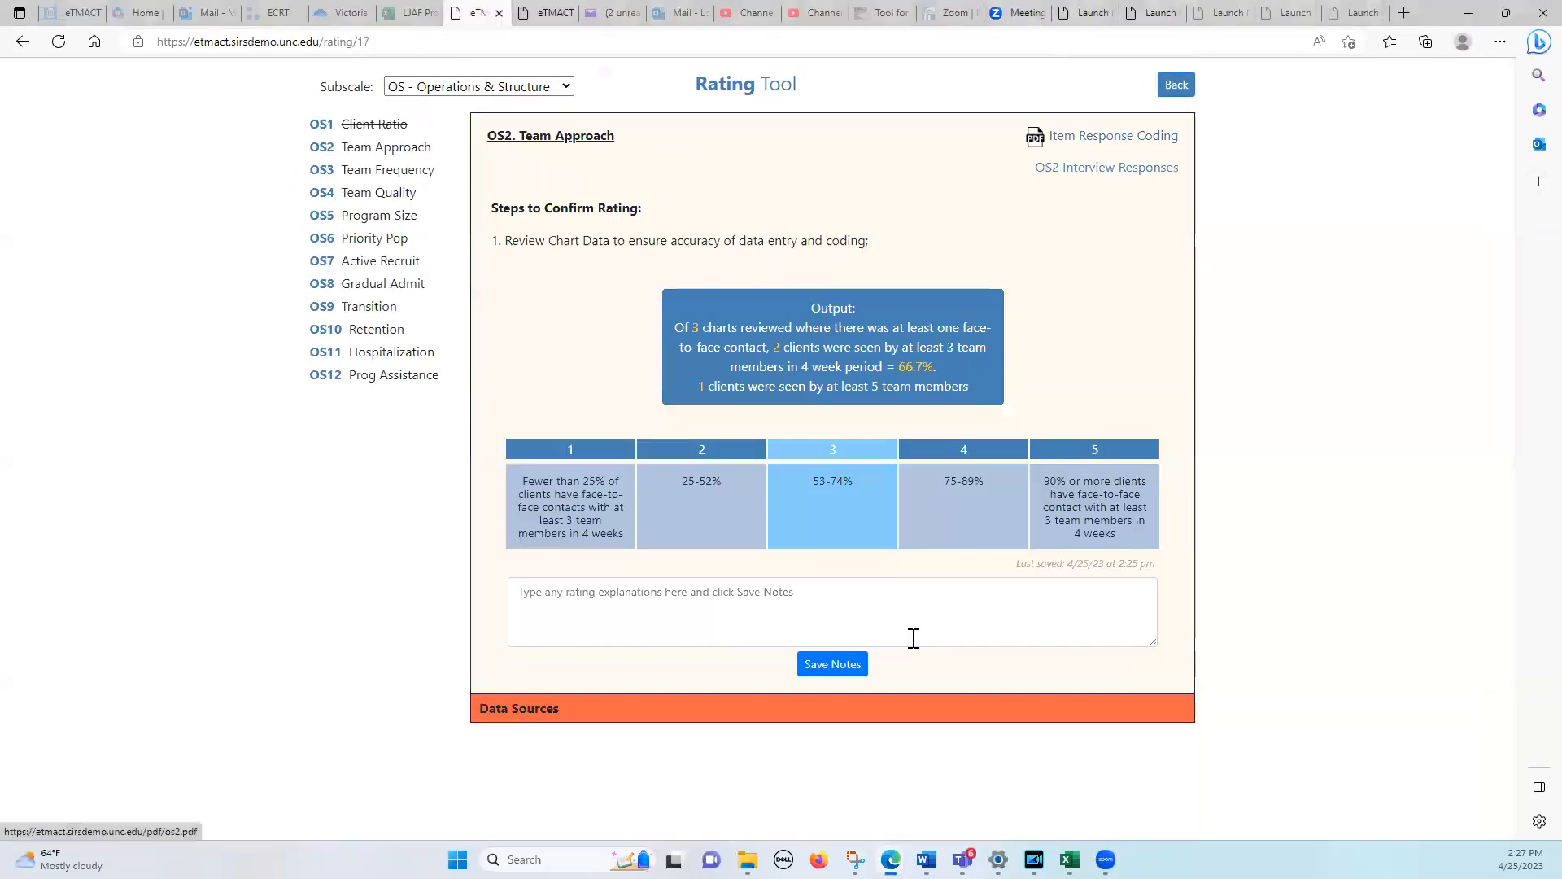
left_click(329, 196)
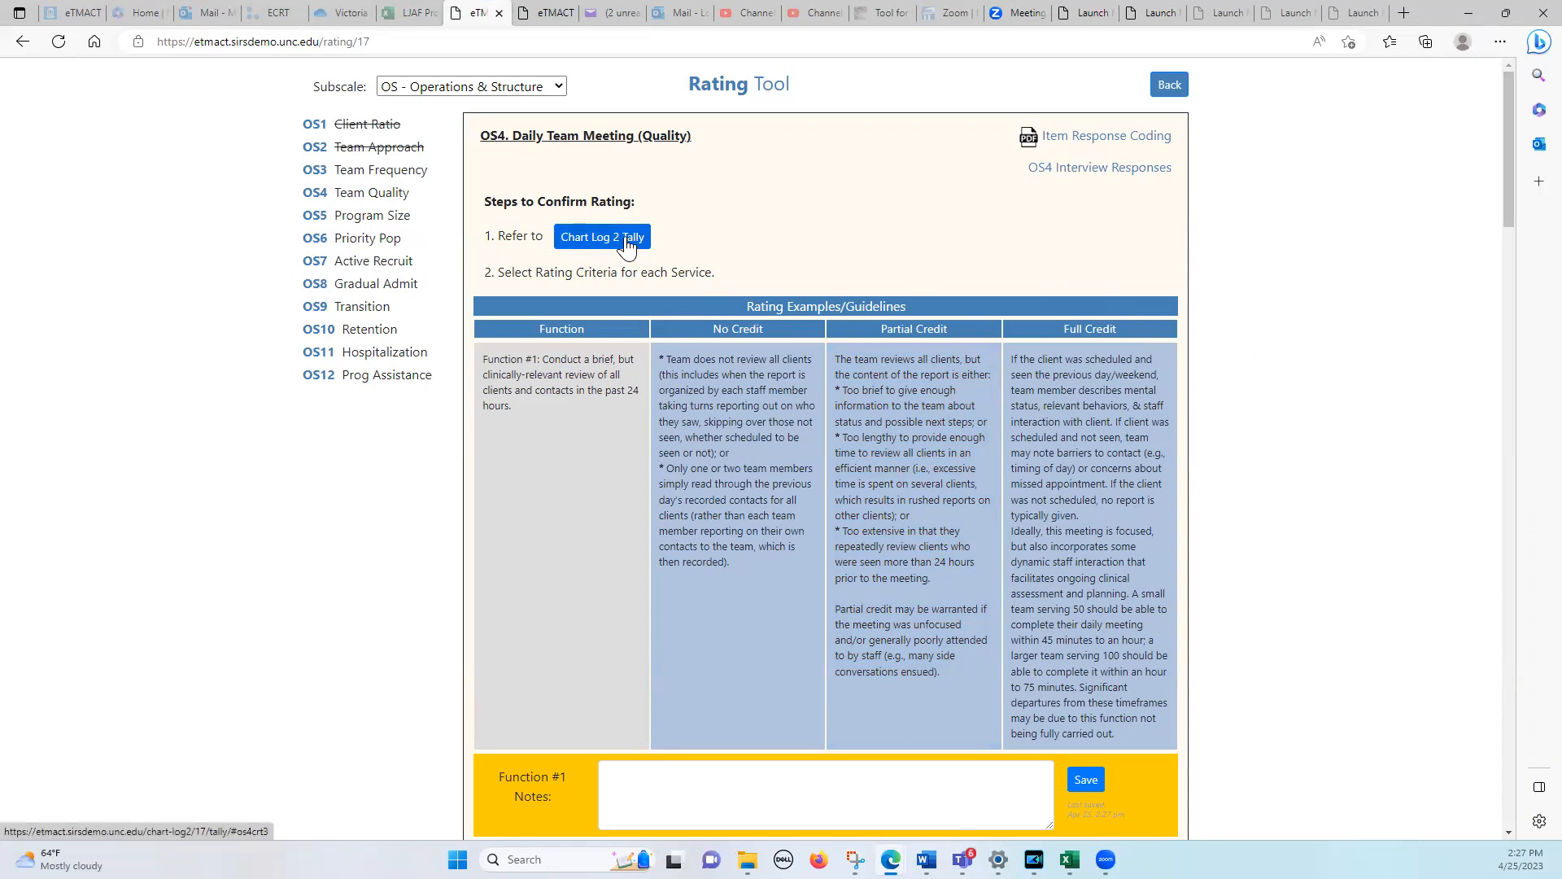
Check the Chart Log 2 Tally for OS4, CP6 Criterion #3 and return to the OS4 rating page
left_click(588, 235)
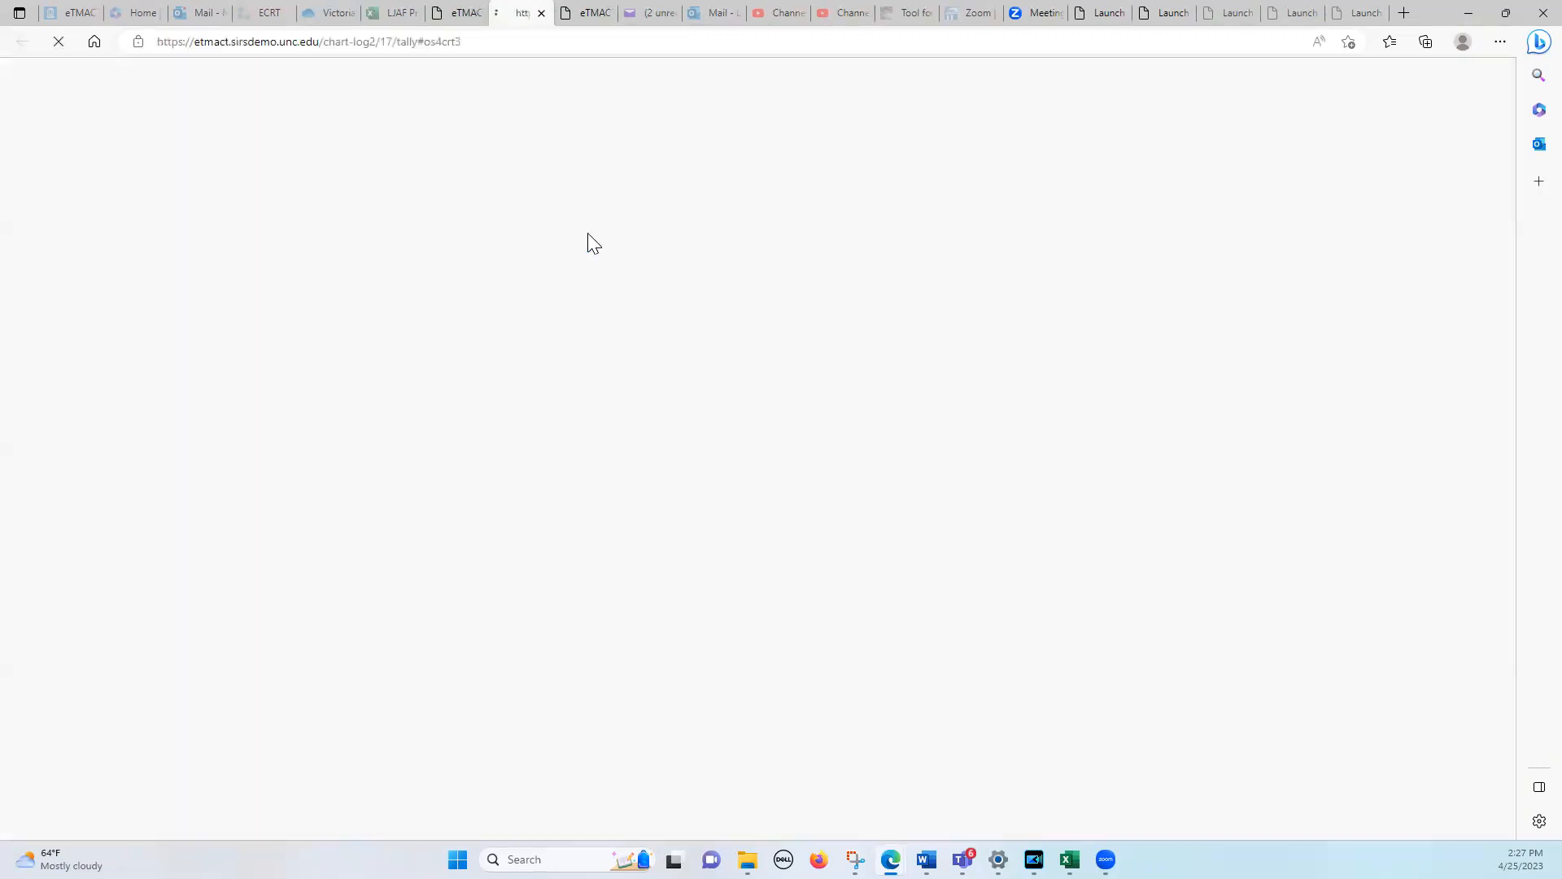
left_click(558, 187)
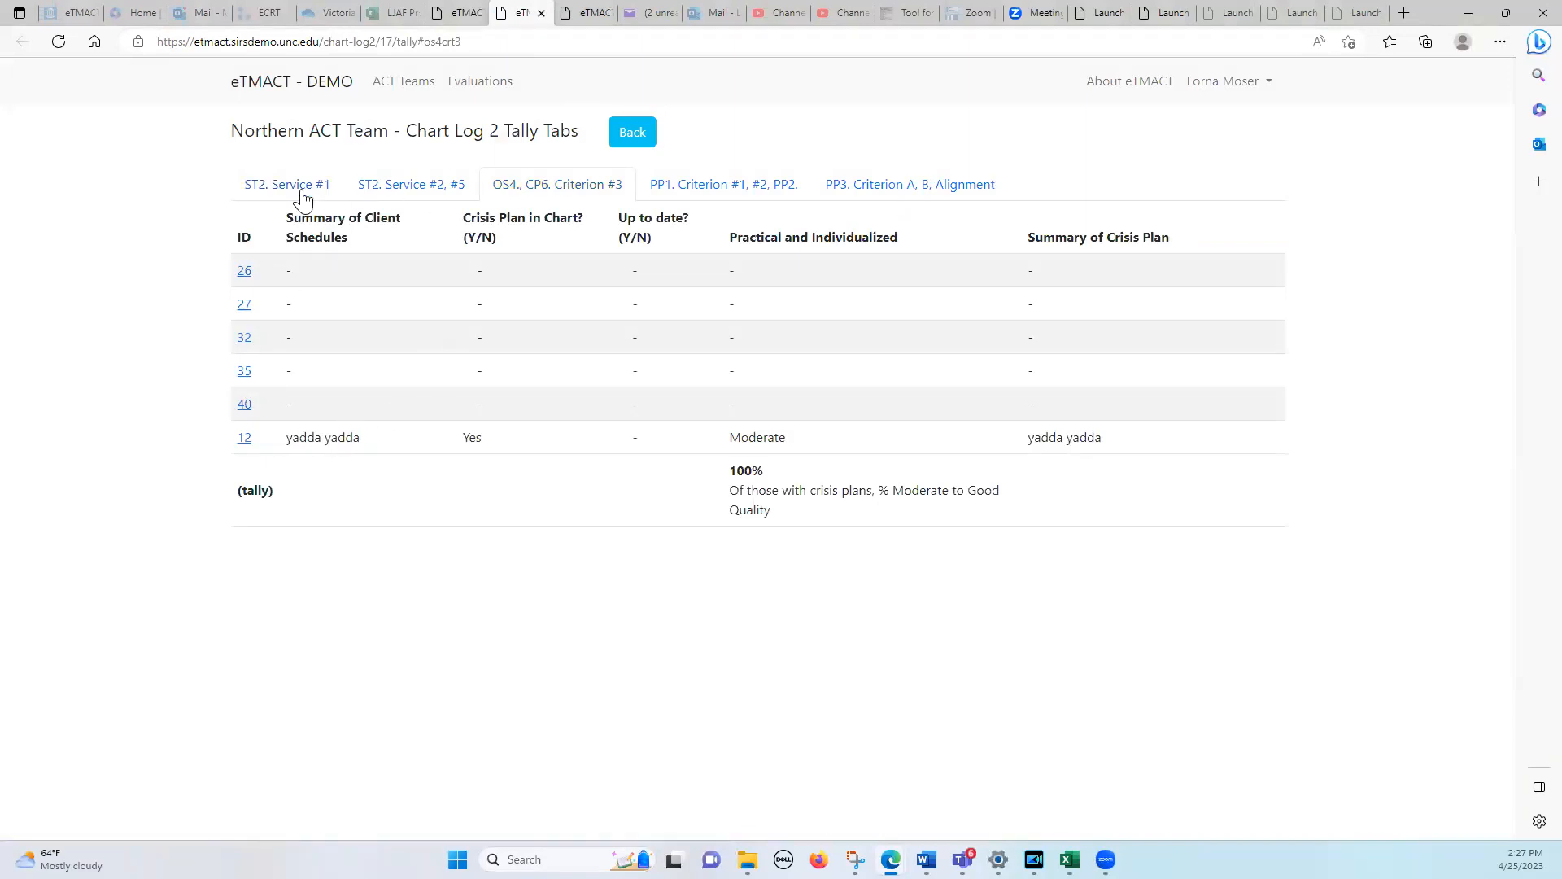
left_click(460, 14)
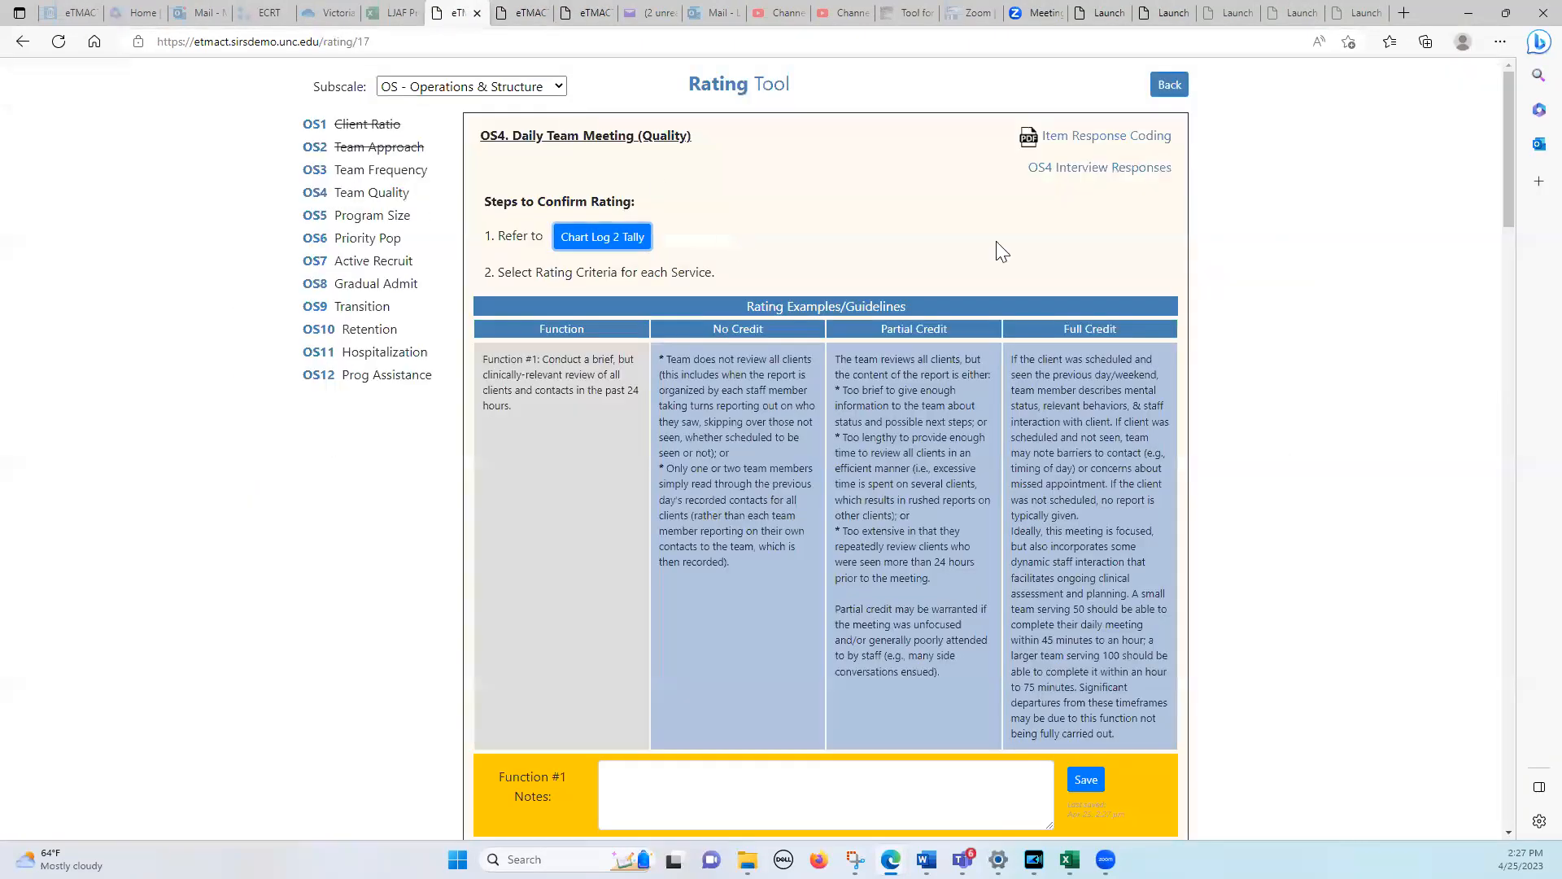
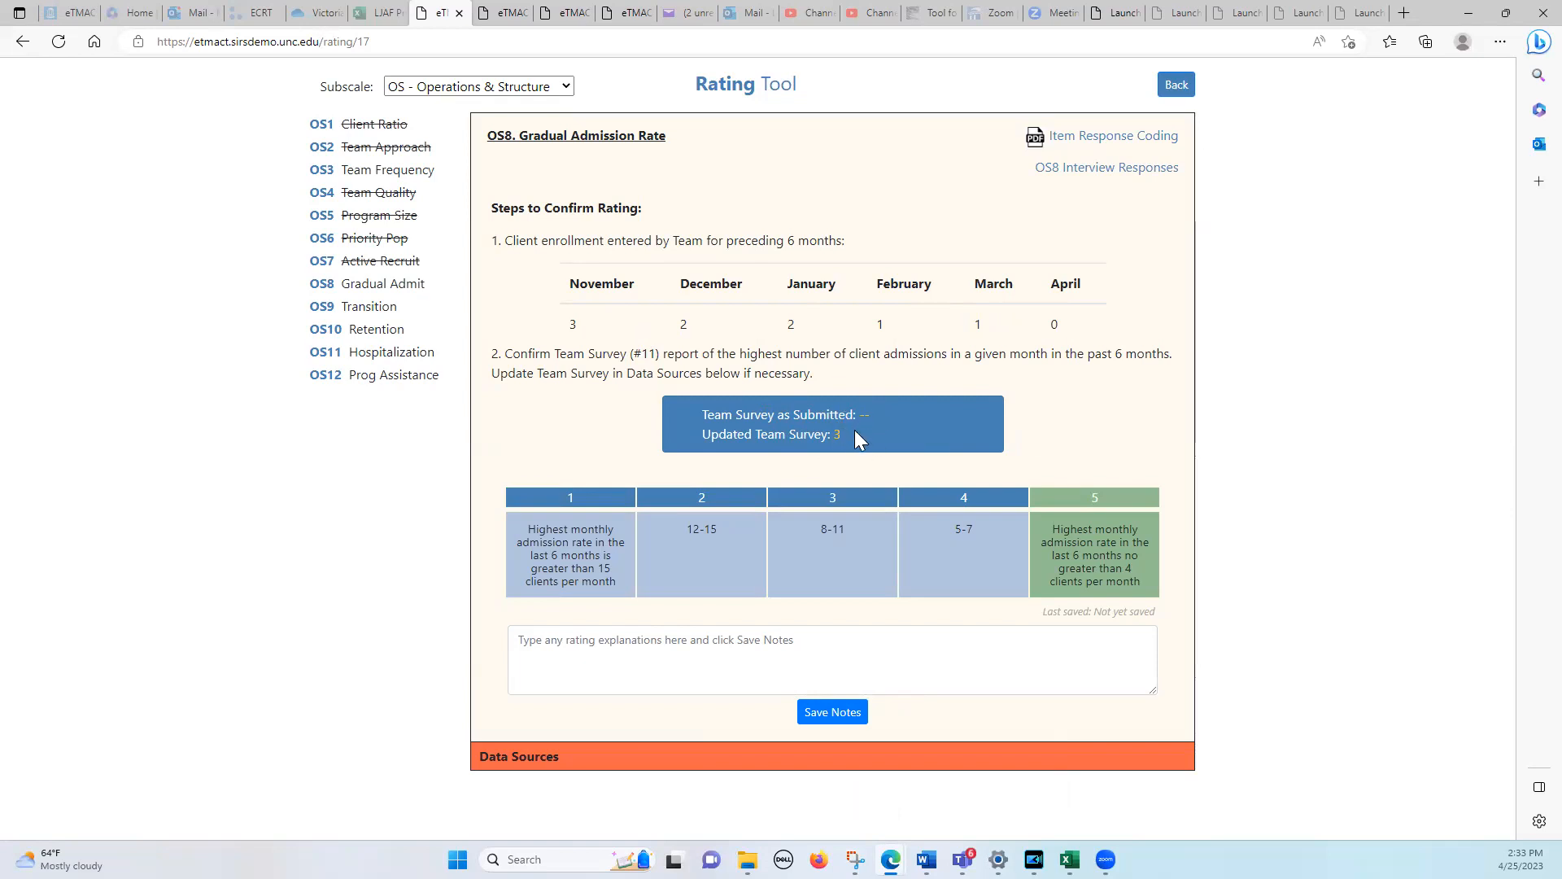
Select rating 5 for OS8 Gradual Admission Rate, and open OS9 Transition to Less Intensive Services to read its rating criteria tip
left_click(1105, 530)
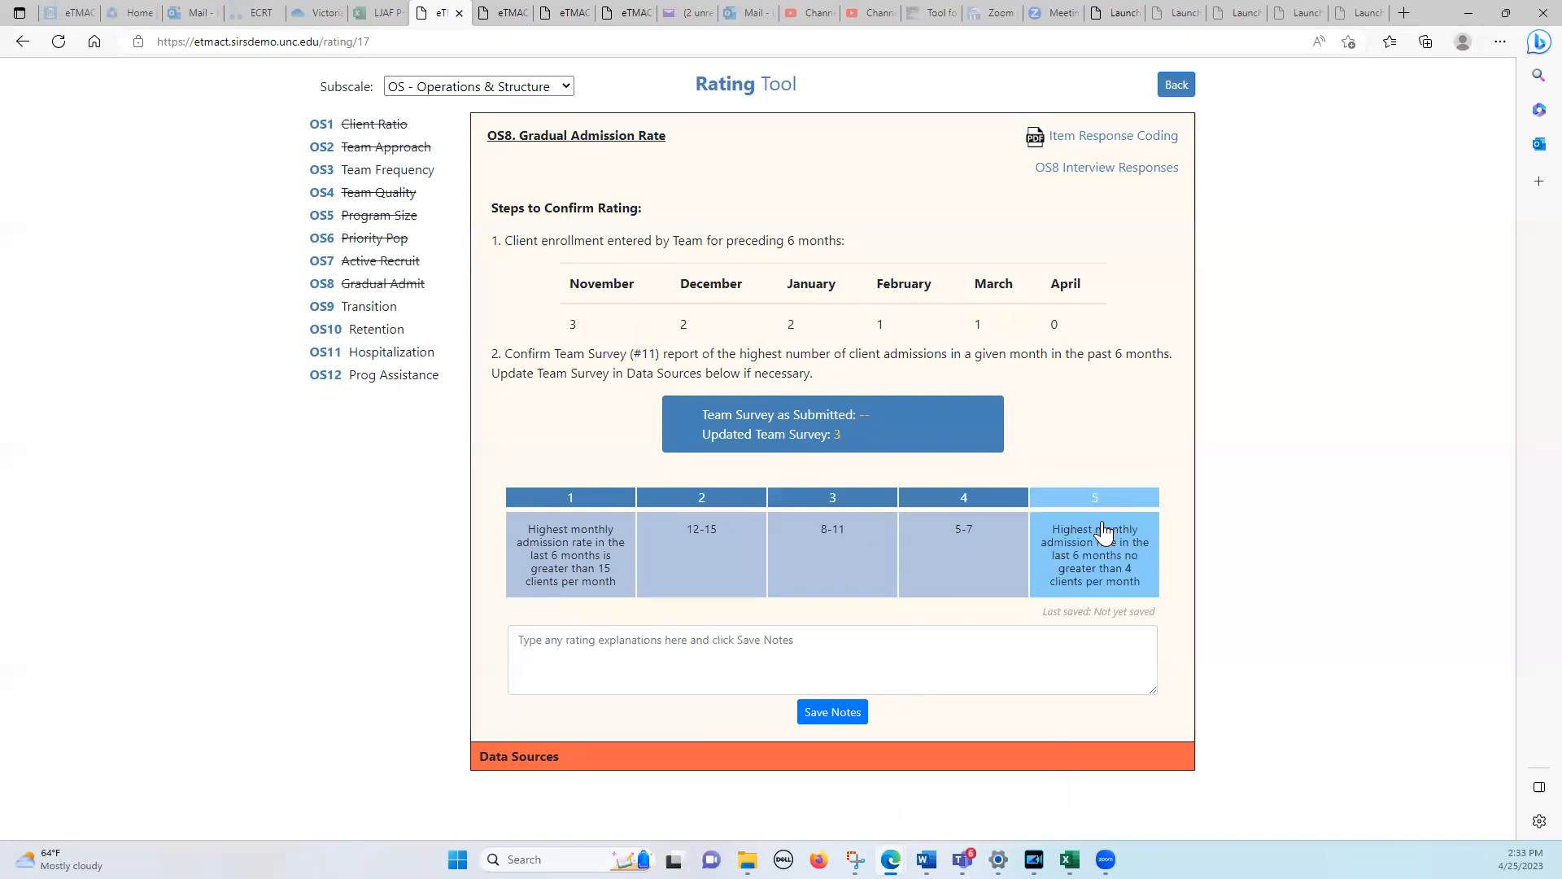
left_click(325, 314)
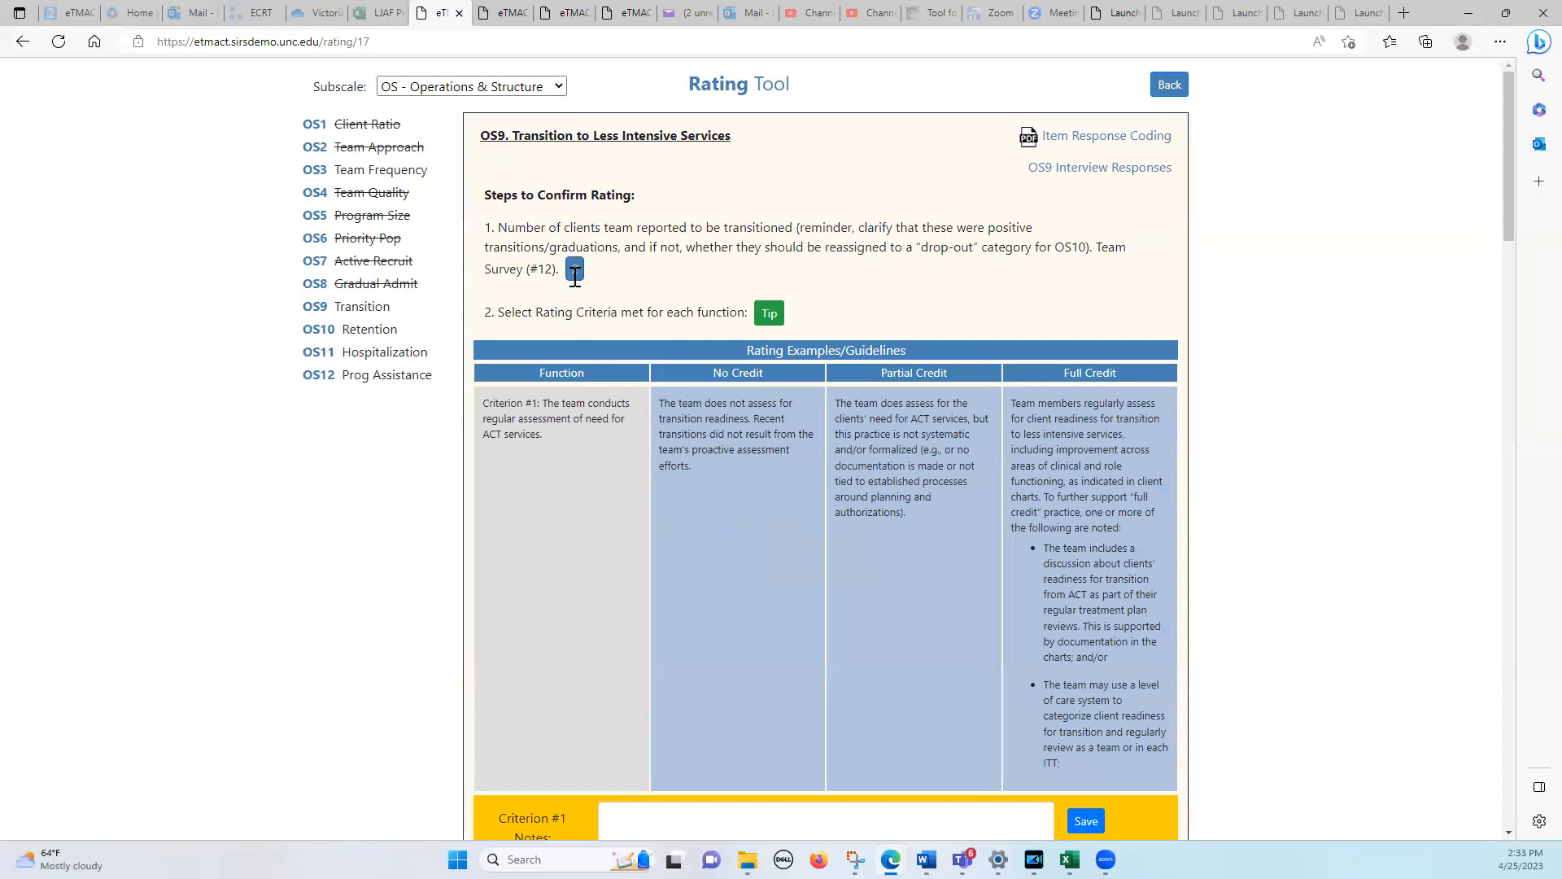
left_click(770, 314)
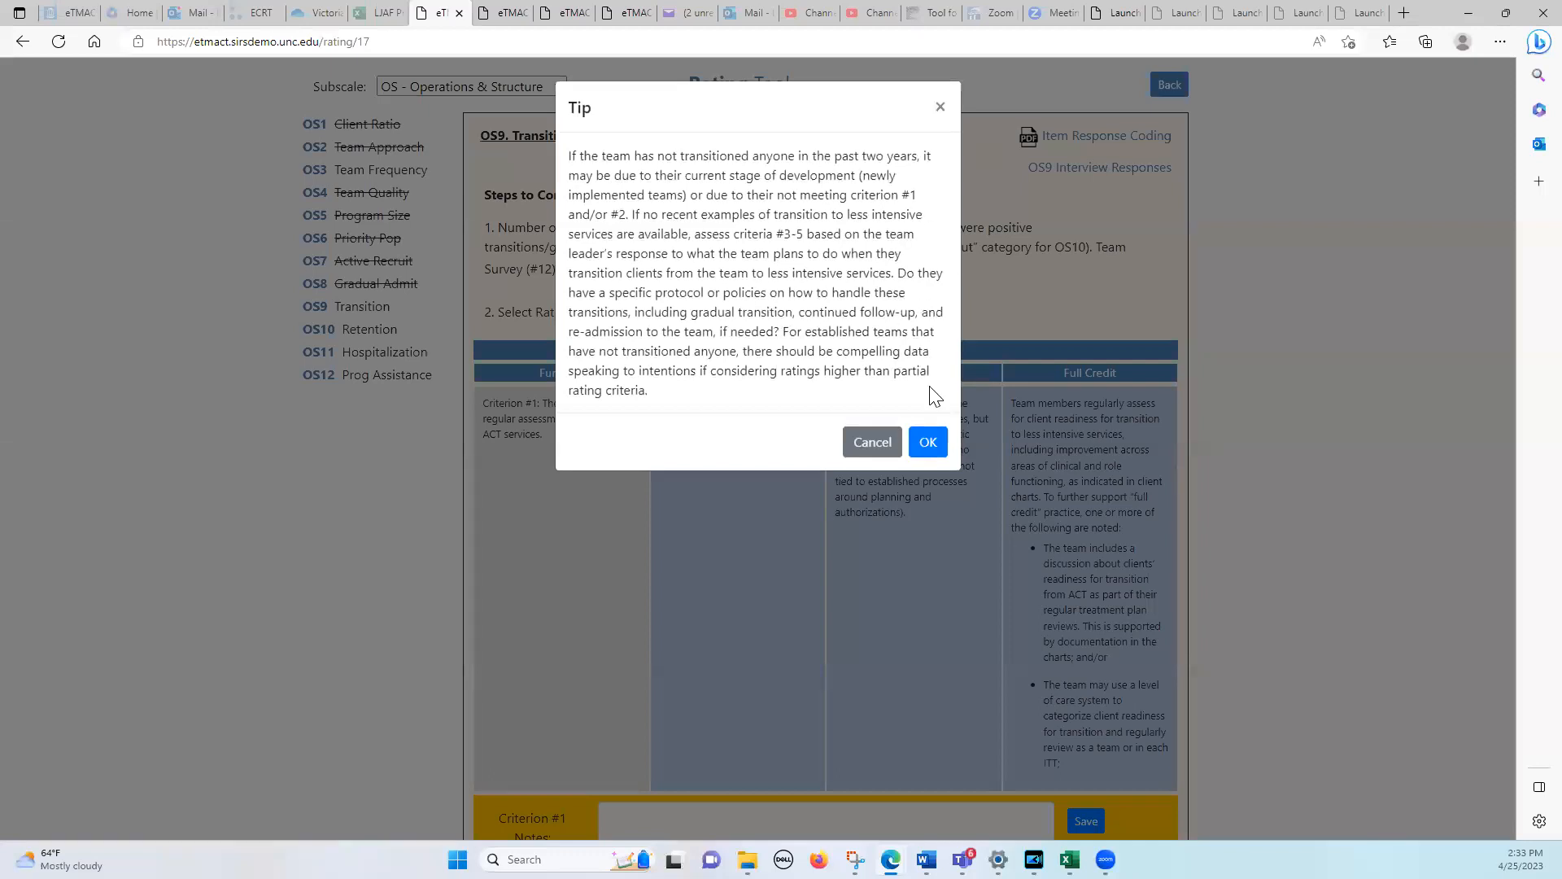
left_click(928, 443)
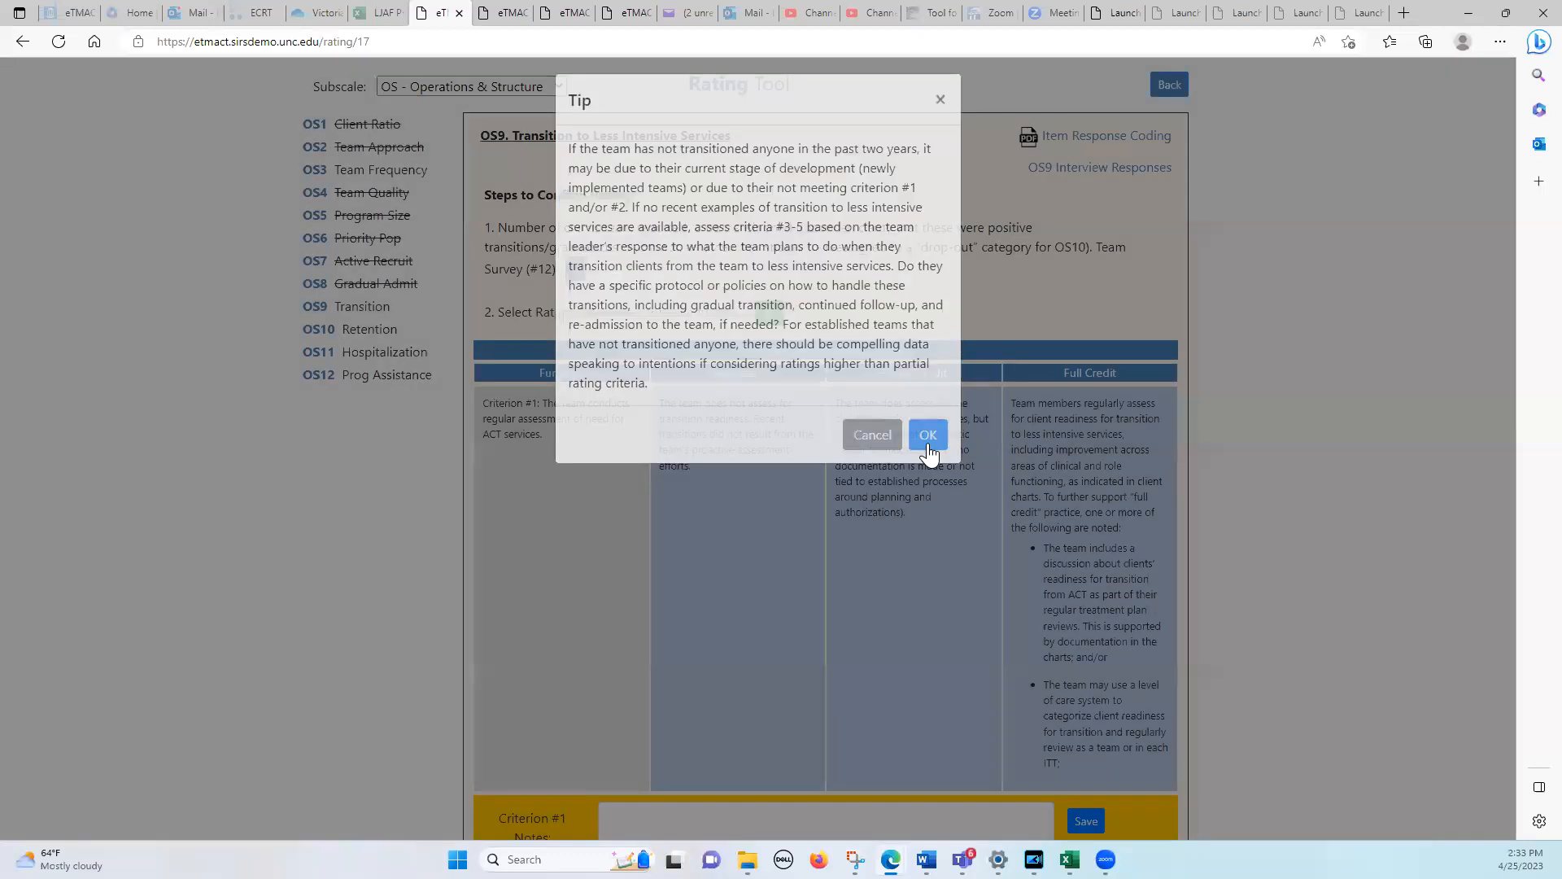
left_click_drag(1509, 202, 1472, 77)
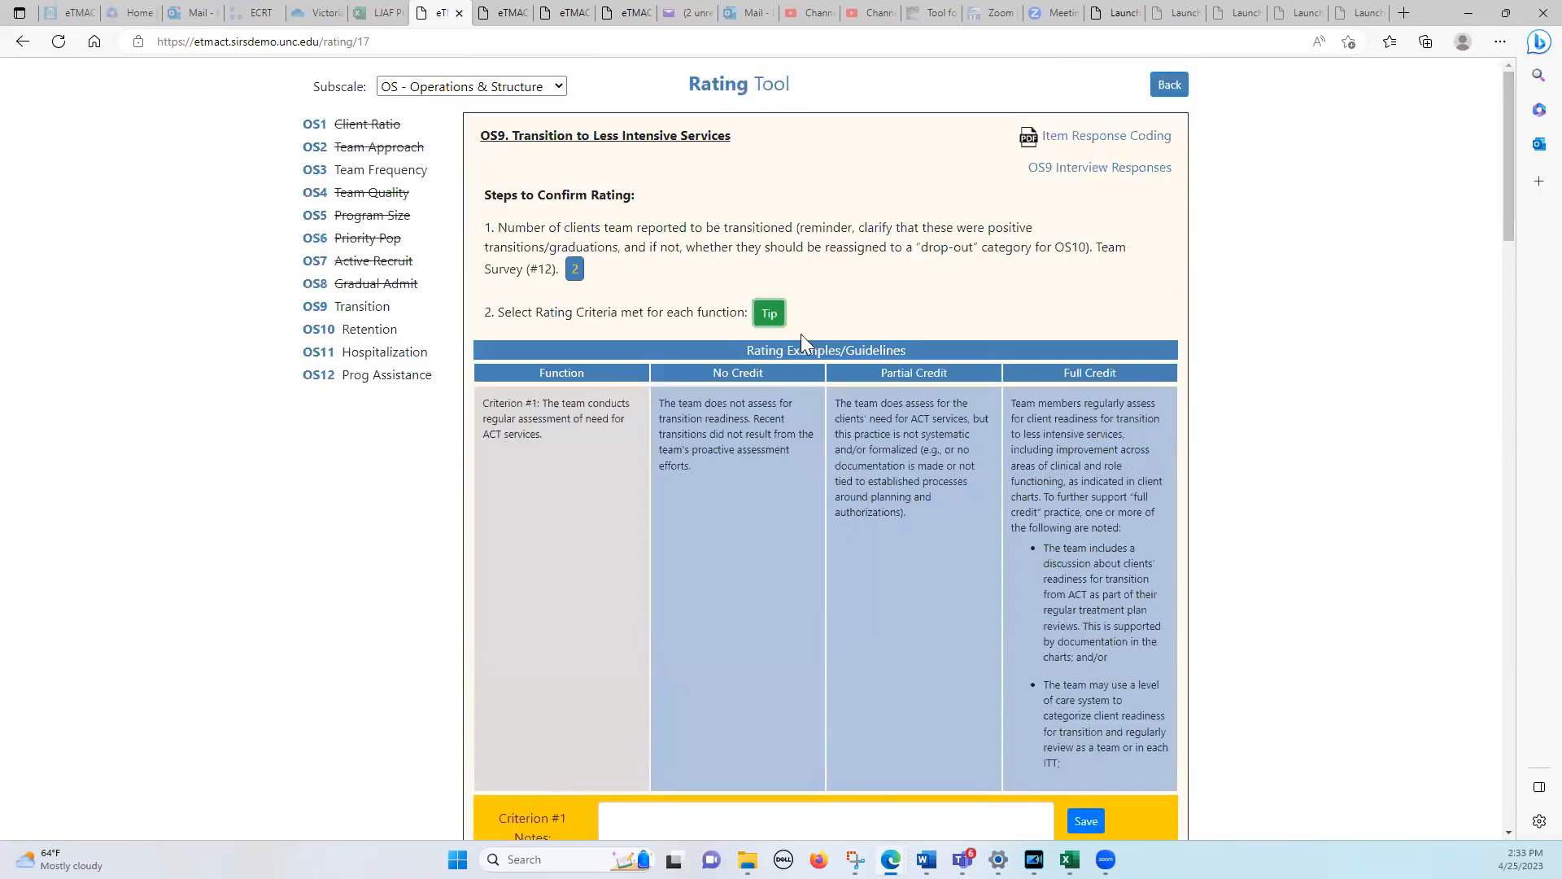
View OS10 Retention Rate and OS11 Psychiatric Hospitalization Decisions, and select rating 4 for OS11 in the Best ACT window
left_click(317, 329)
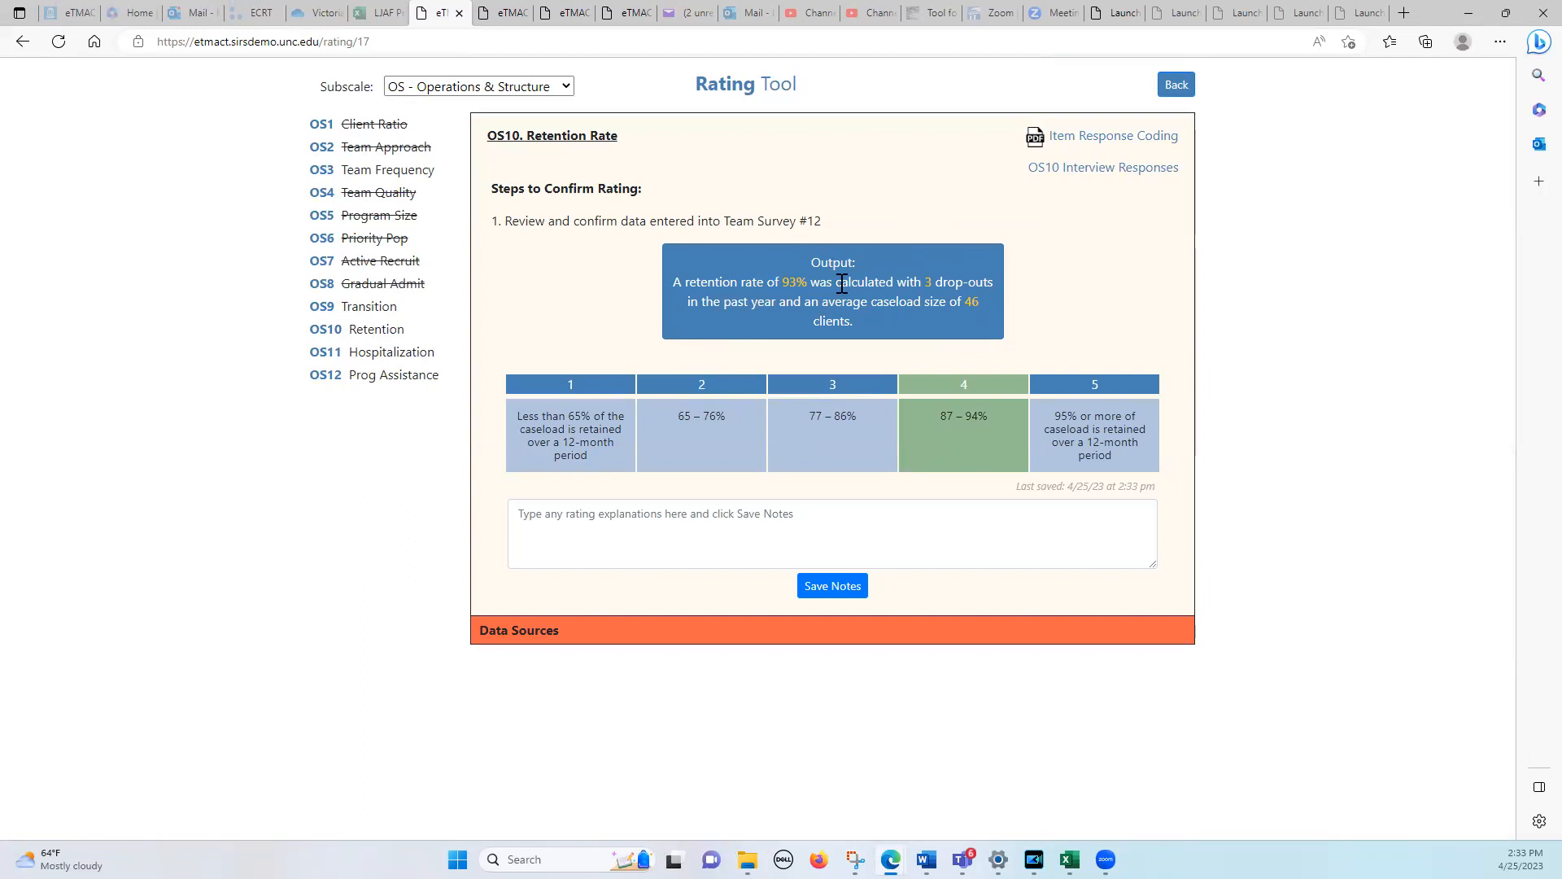
left_click(327, 353)
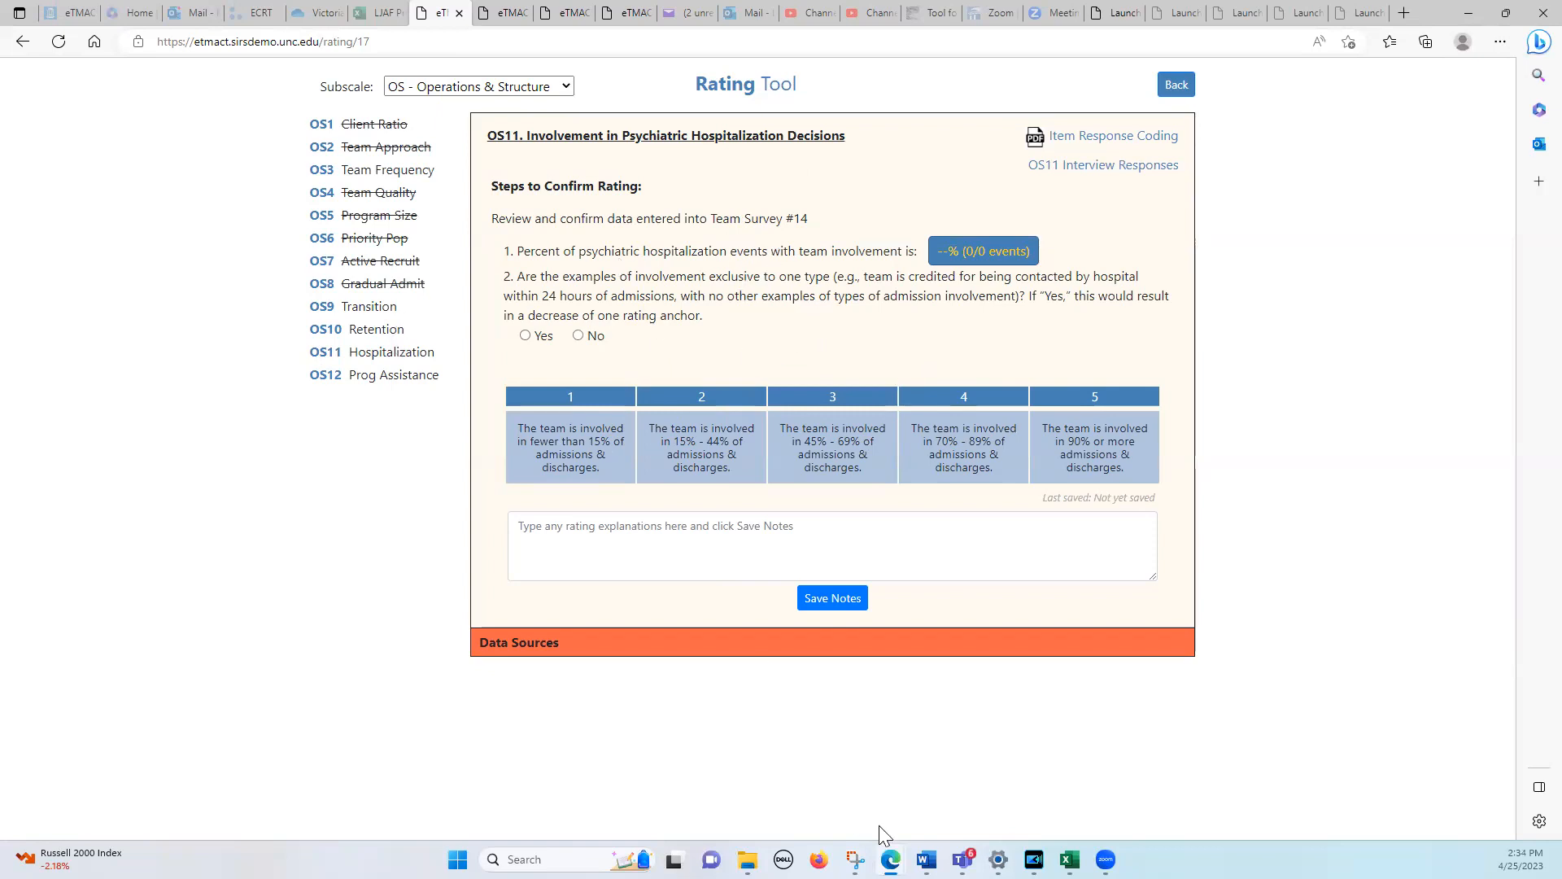
mouse_move(891, 859)
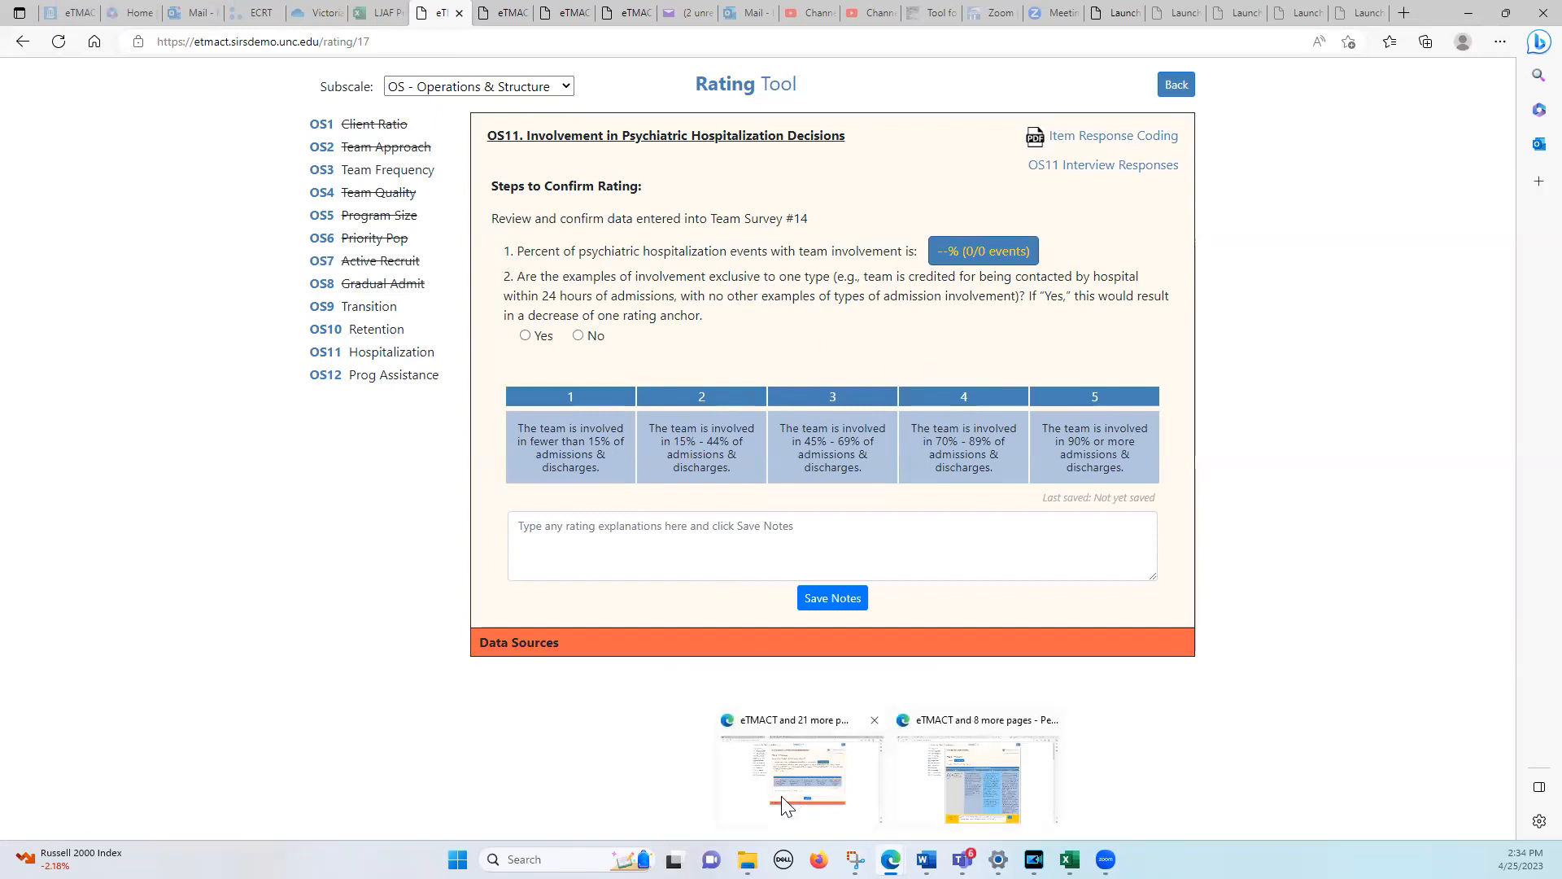
left_click(941, 767)
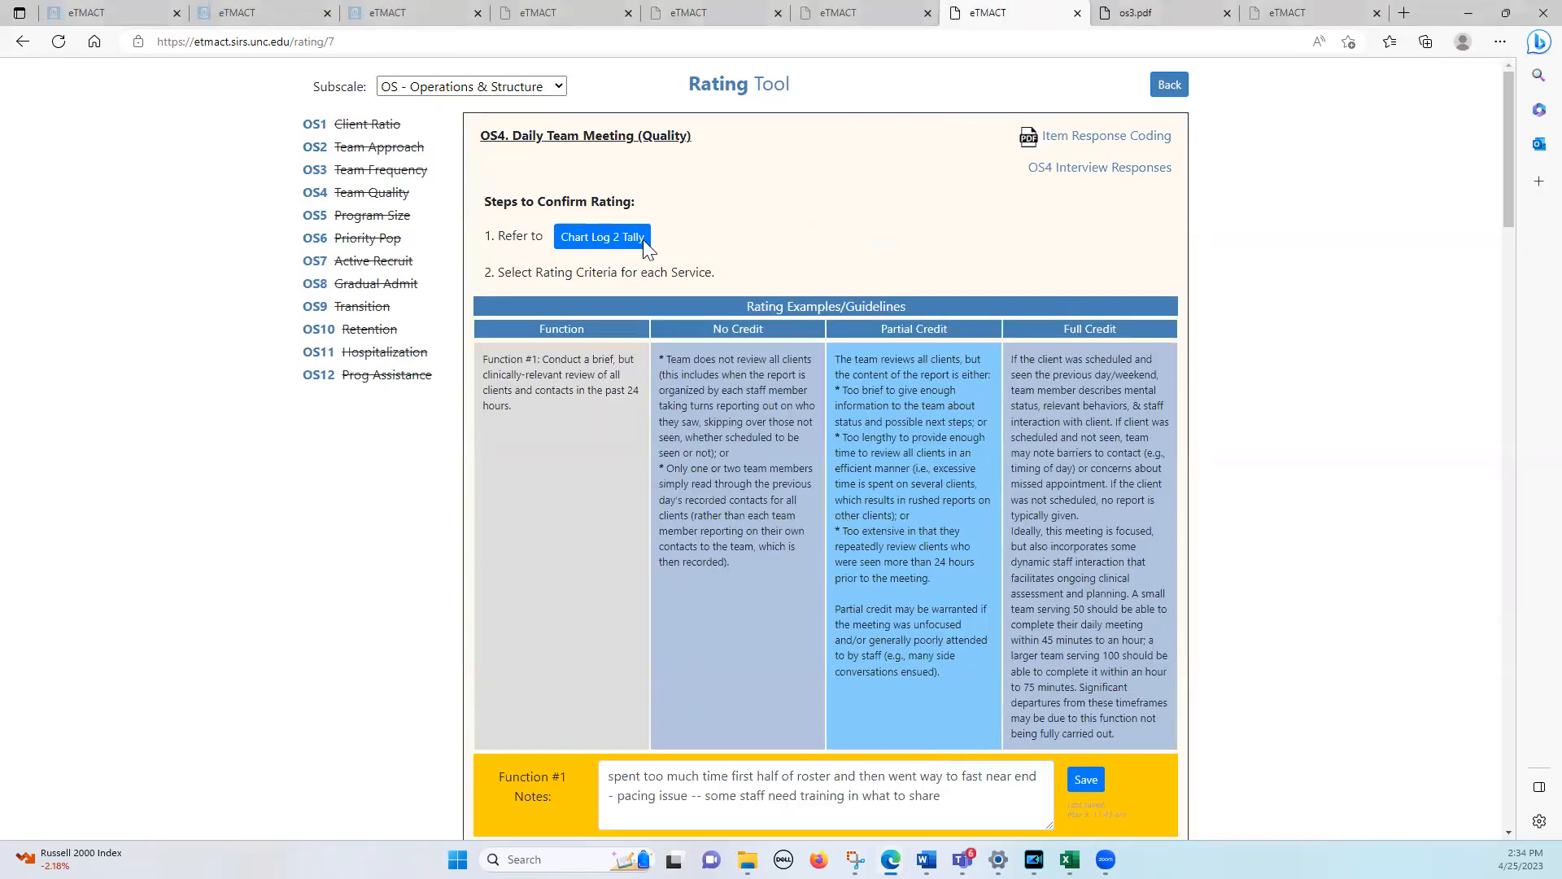
left_click(319, 352)
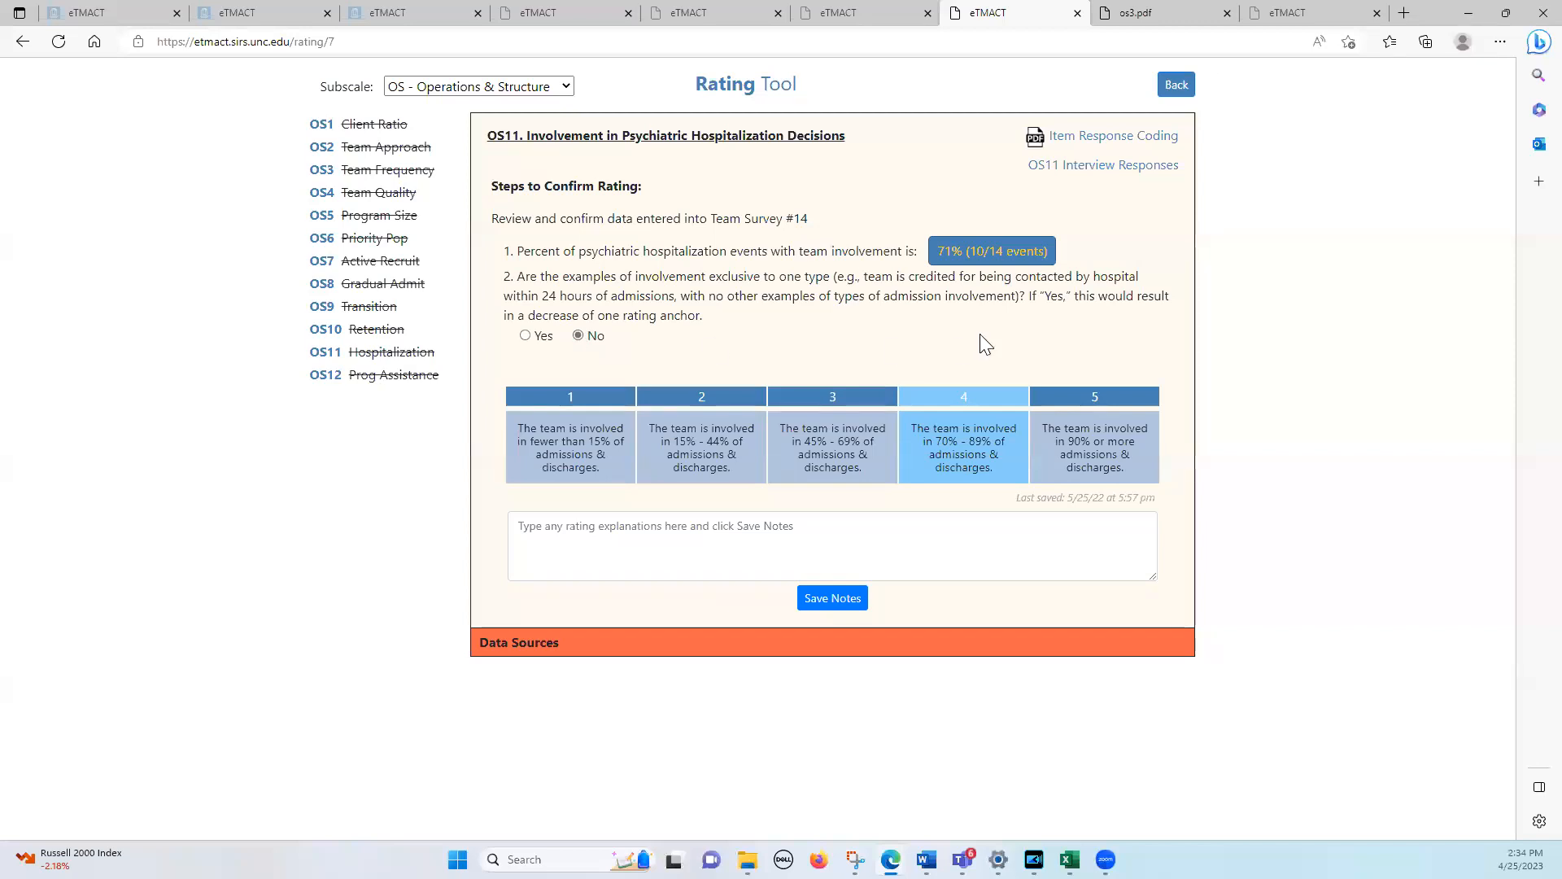
left_click(956, 447)
Open the Best ACT Team Survey for editing, review the team involvement in the listed psychiatric hospitalizations and return to the evaluation page
left_click(1169, 97)
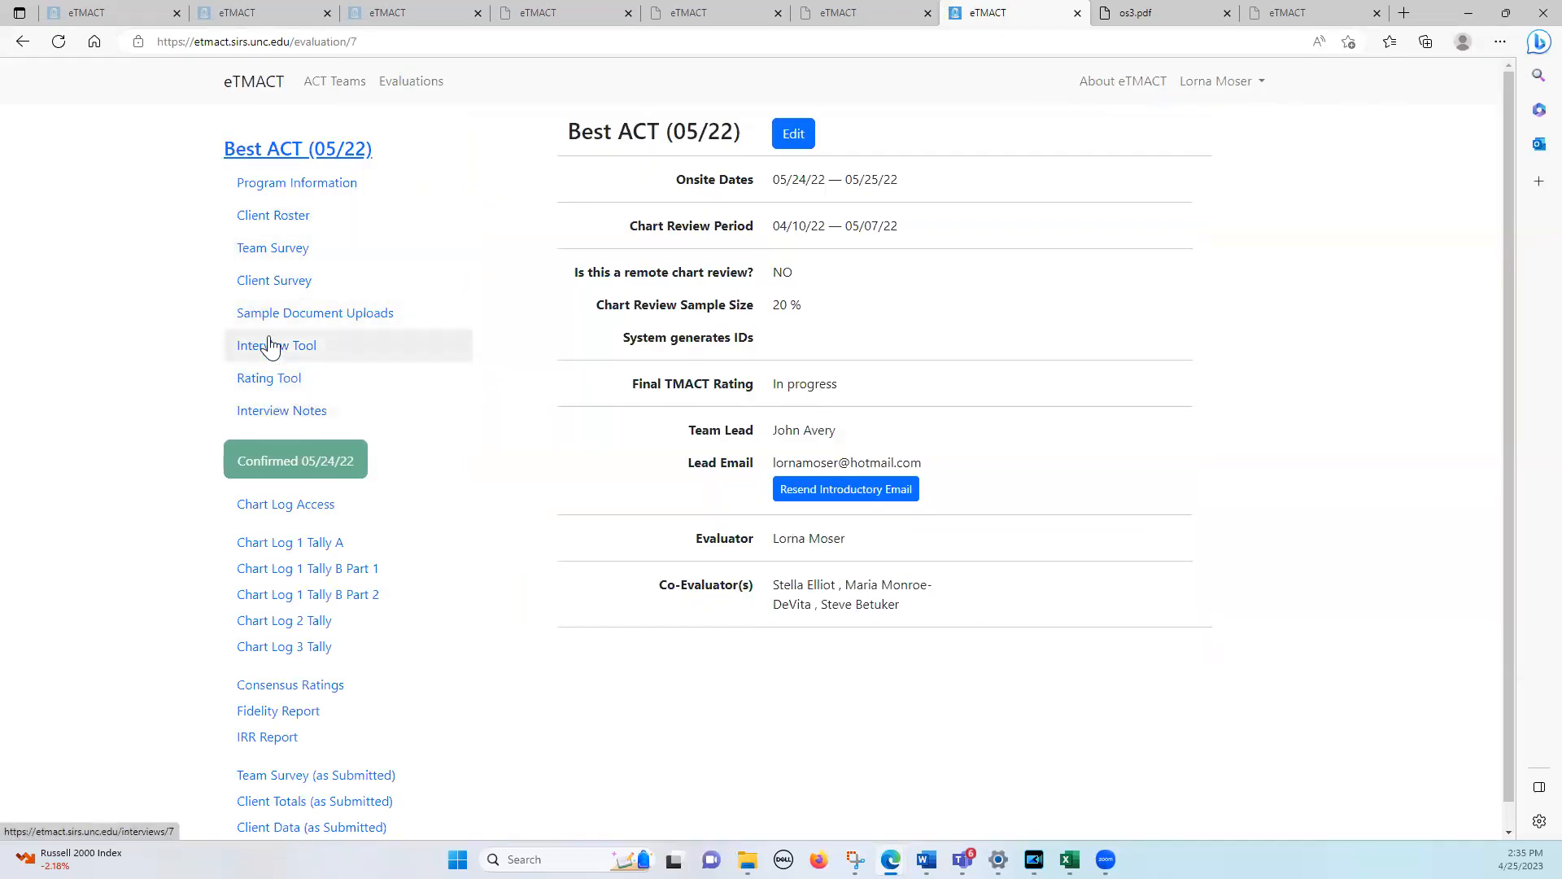
left_click(279, 247)
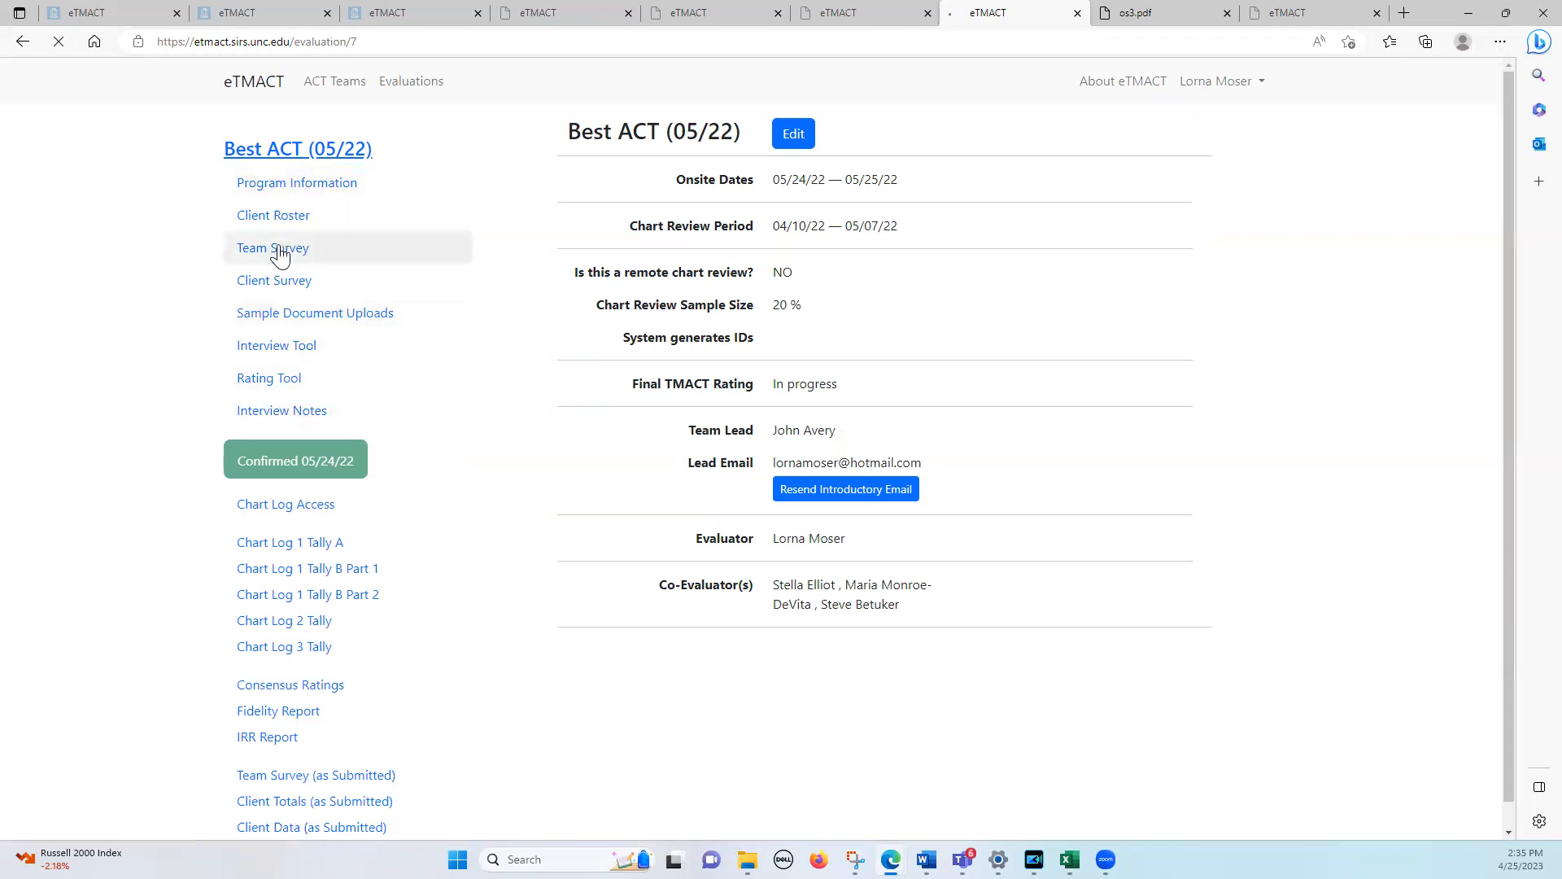
left_click(703, 147)
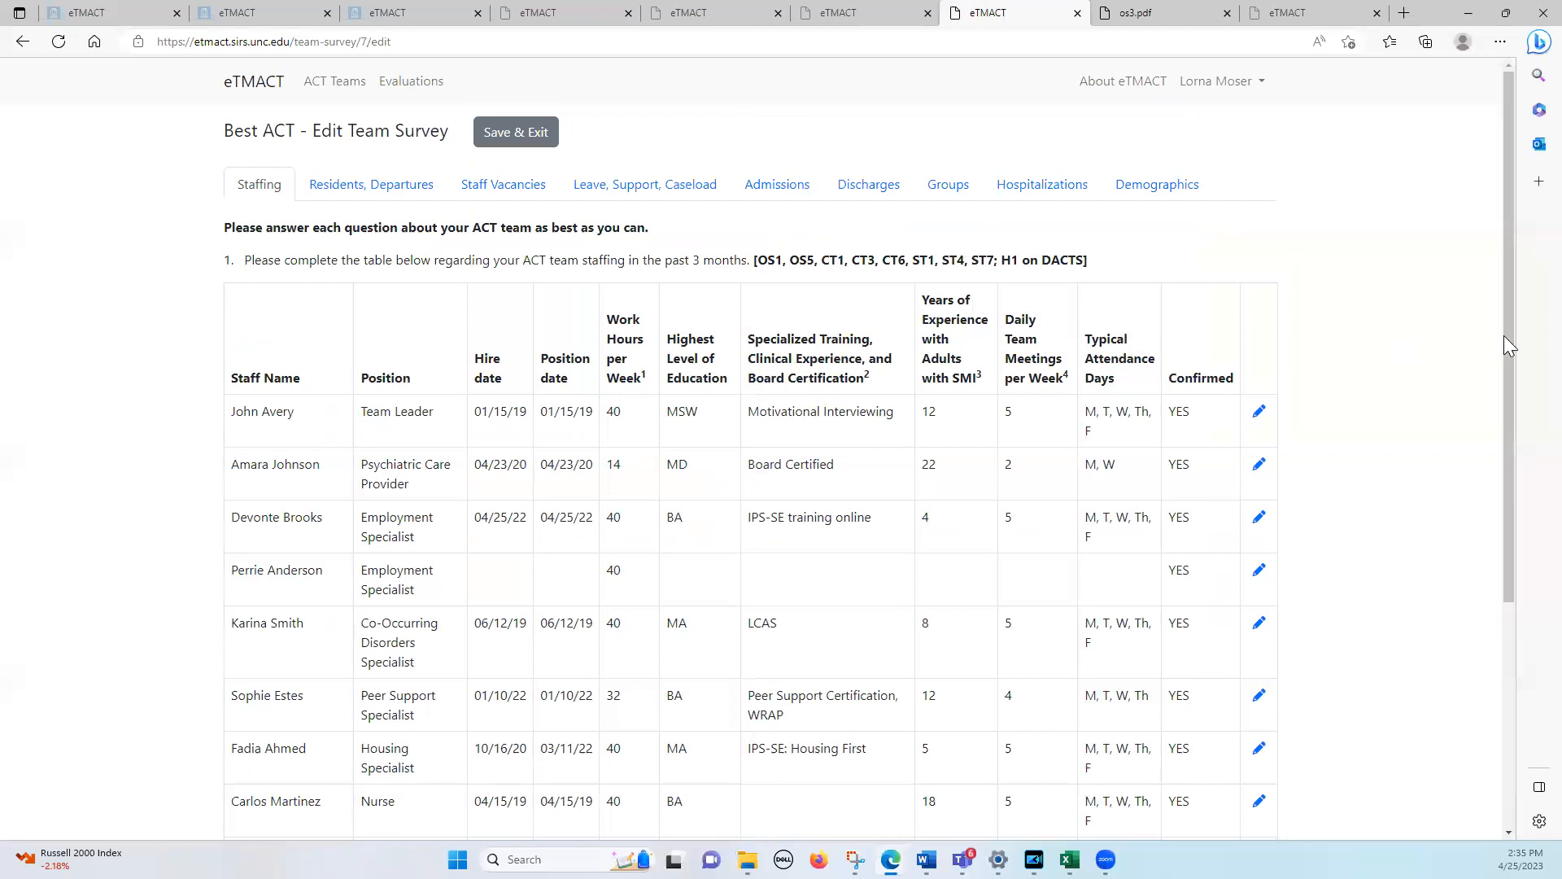
left_click_drag(1504, 344, 1524, 229)
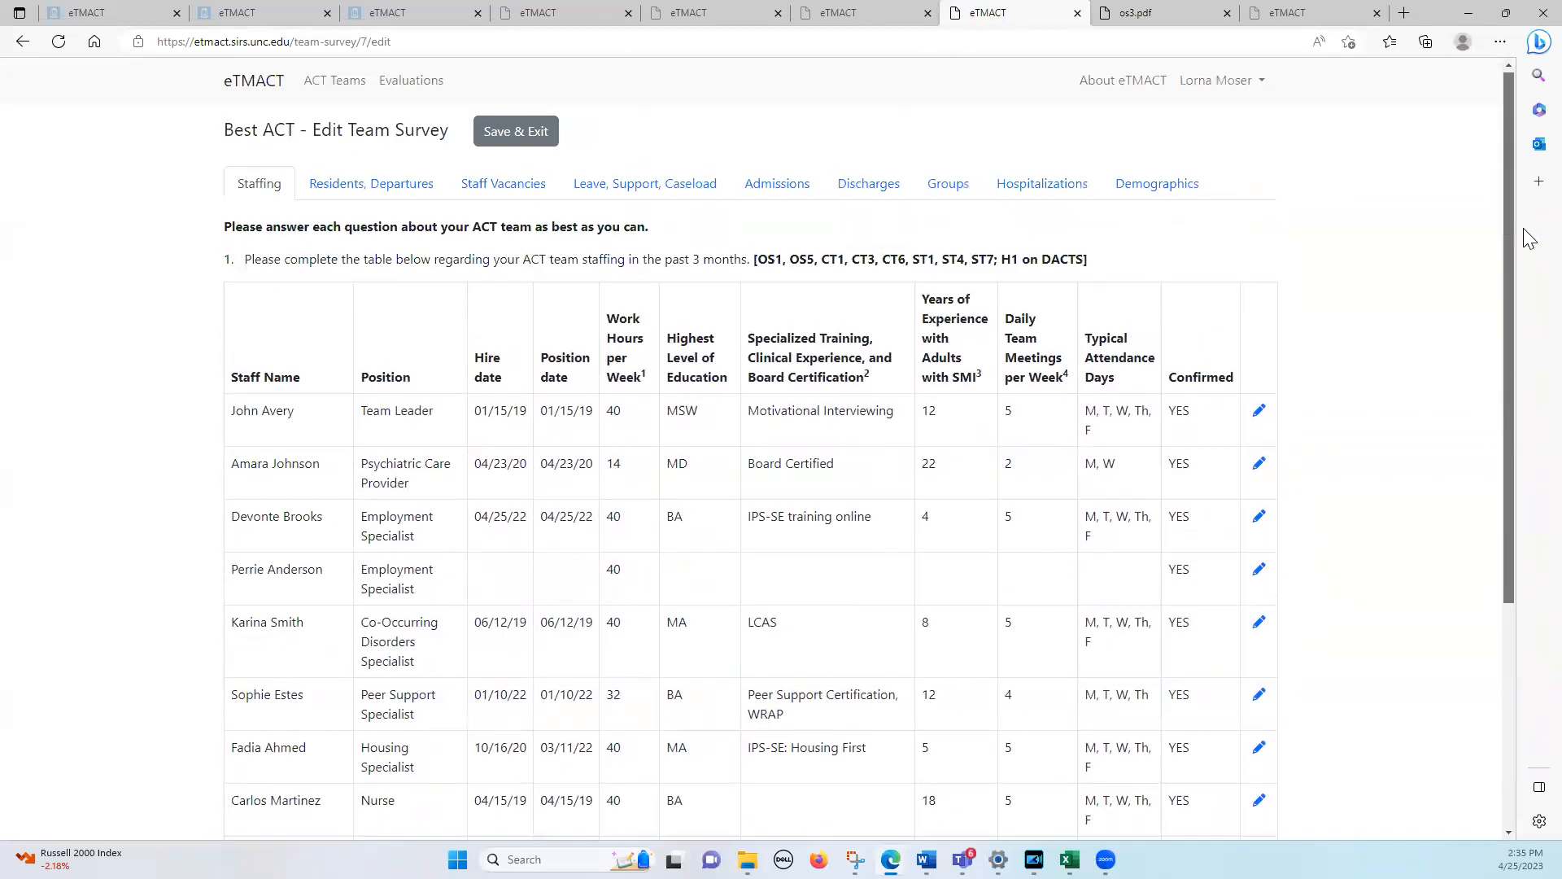
left_click(1041, 192)
left_click_drag(1506, 258, 1515, 399)
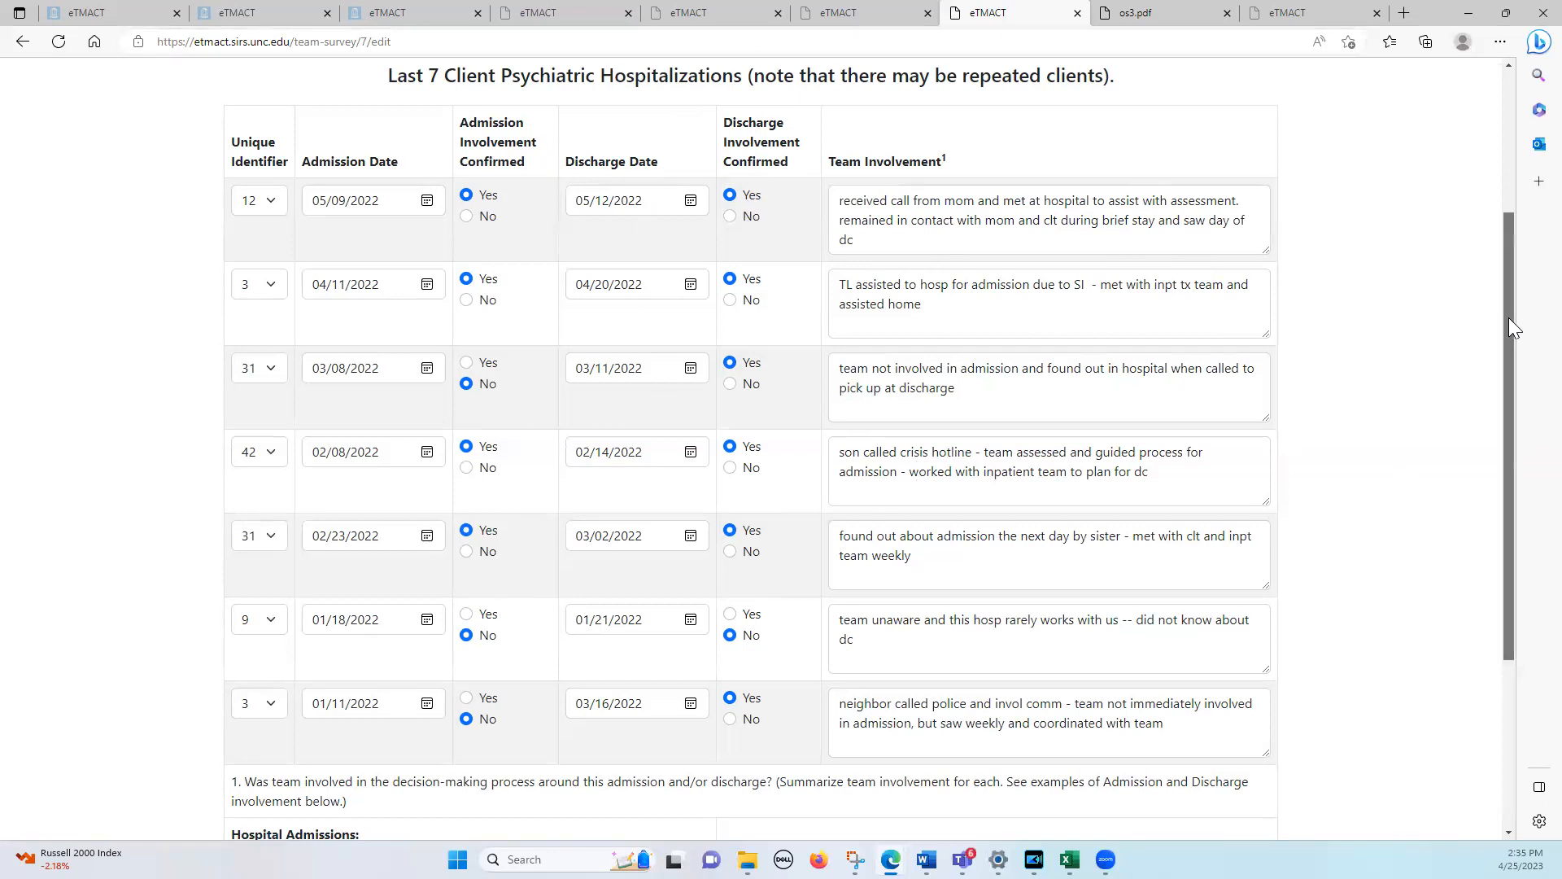
left_click_drag(1509, 317, 1504, 123)
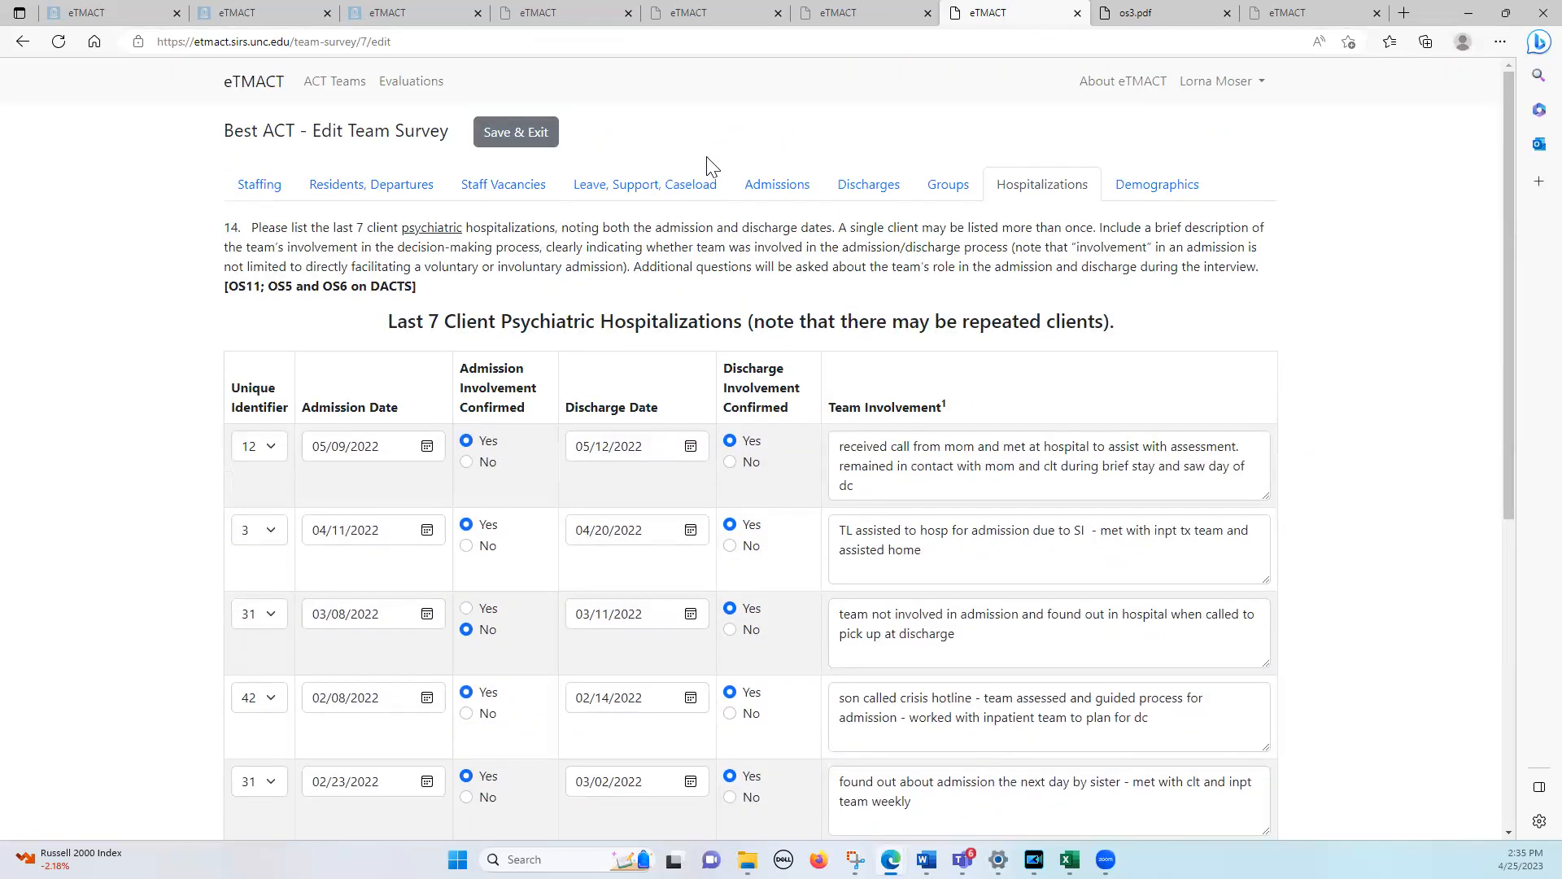
left_click(521, 193)
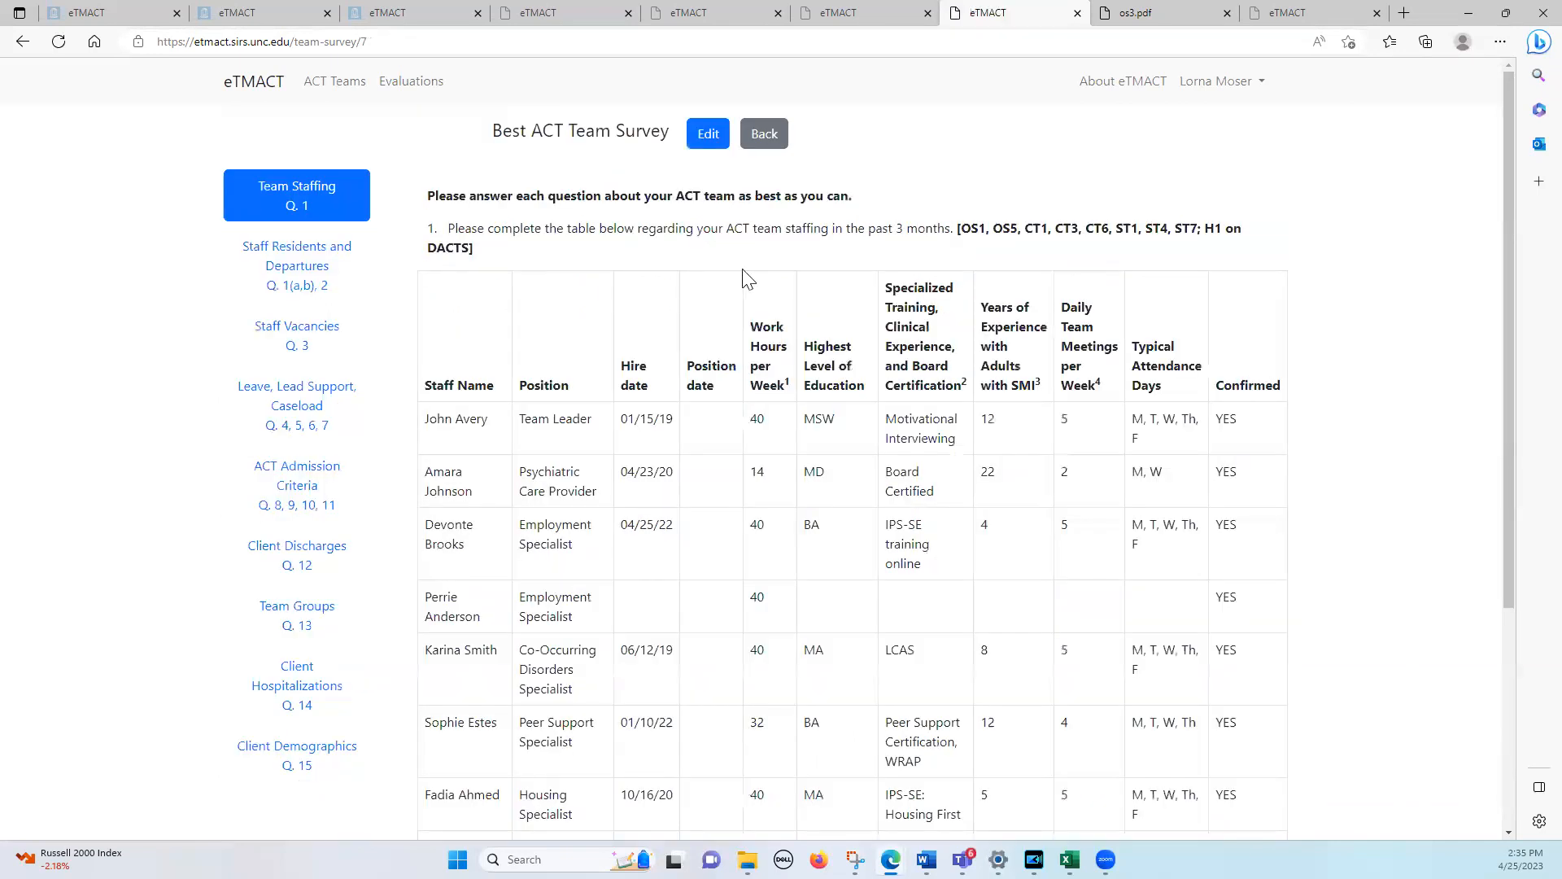
left_click(759, 137)
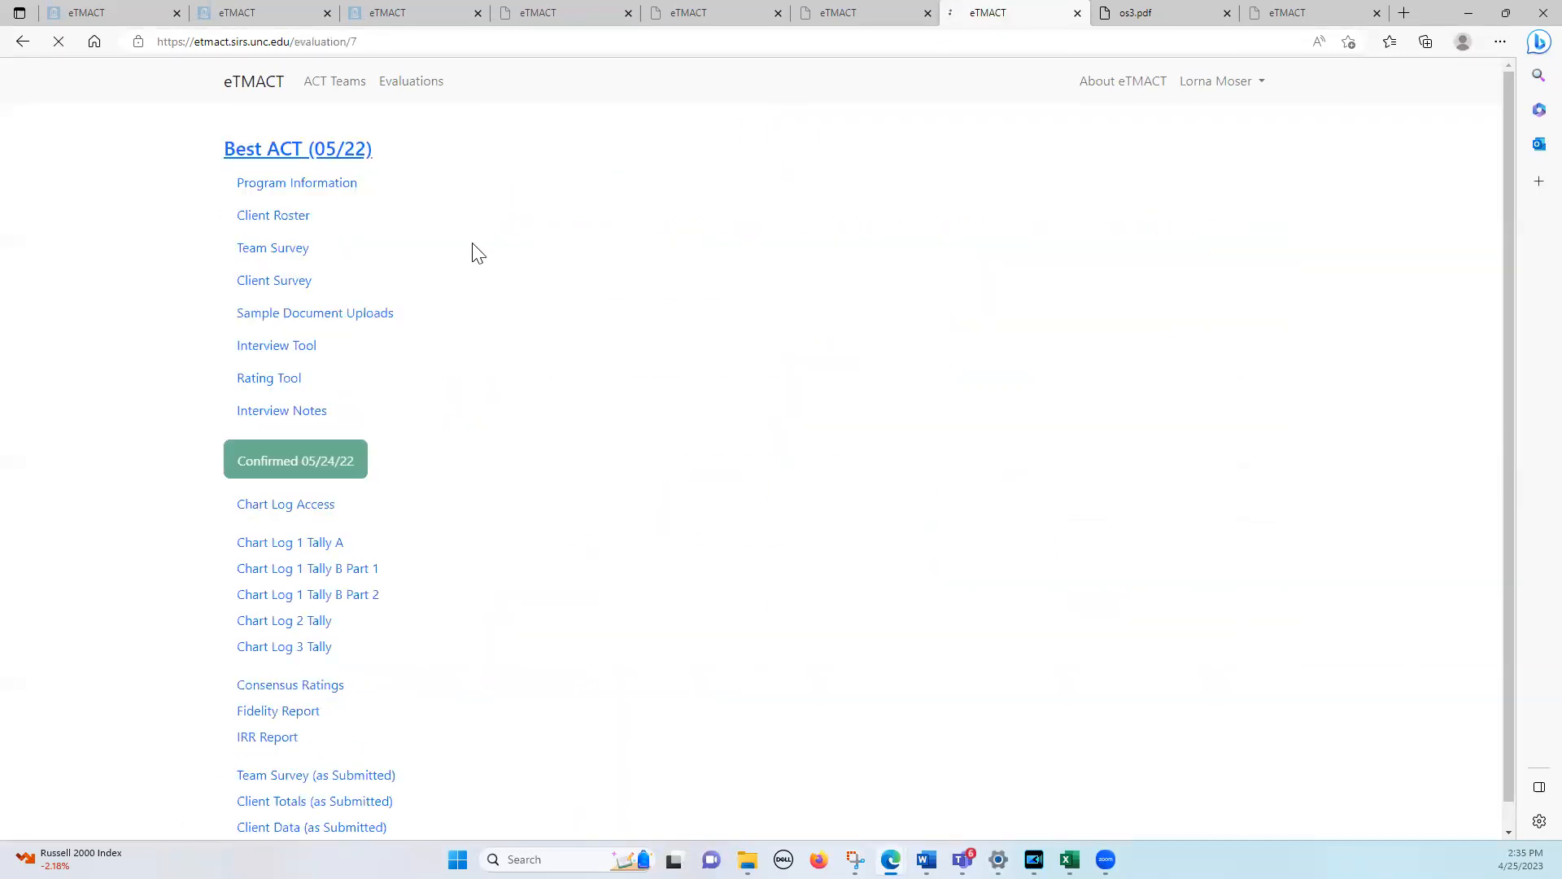
In OS12 Dedicated Office-Based Program Assistance, confirm a designated program assistant and enter the last listed staff member at 40 hours per week
left_click(270, 389)
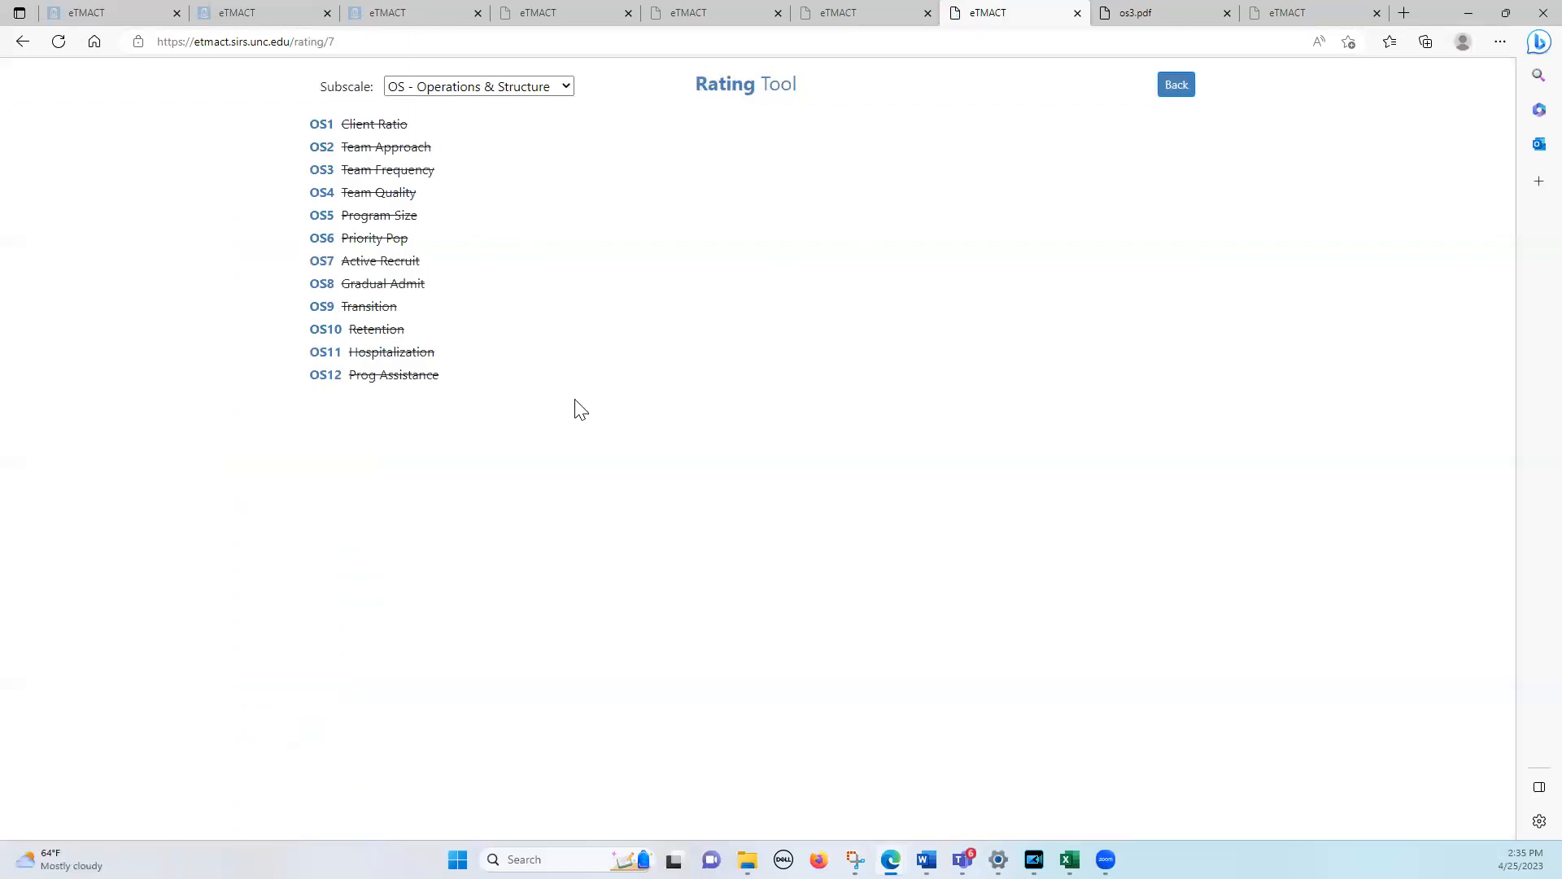
left_click(326, 376)
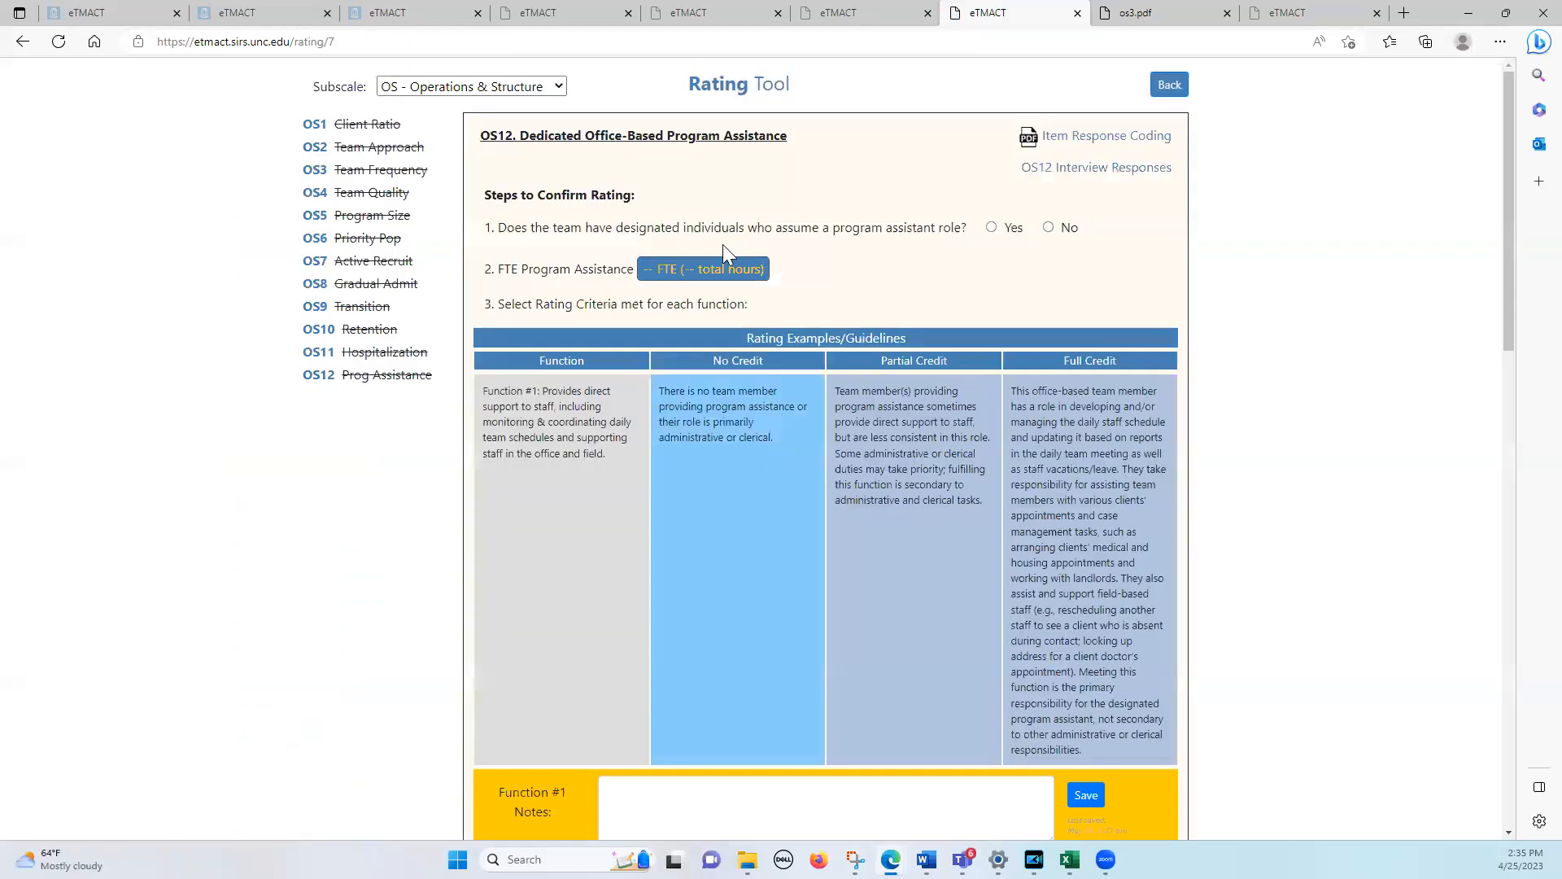
left_click(992, 228)
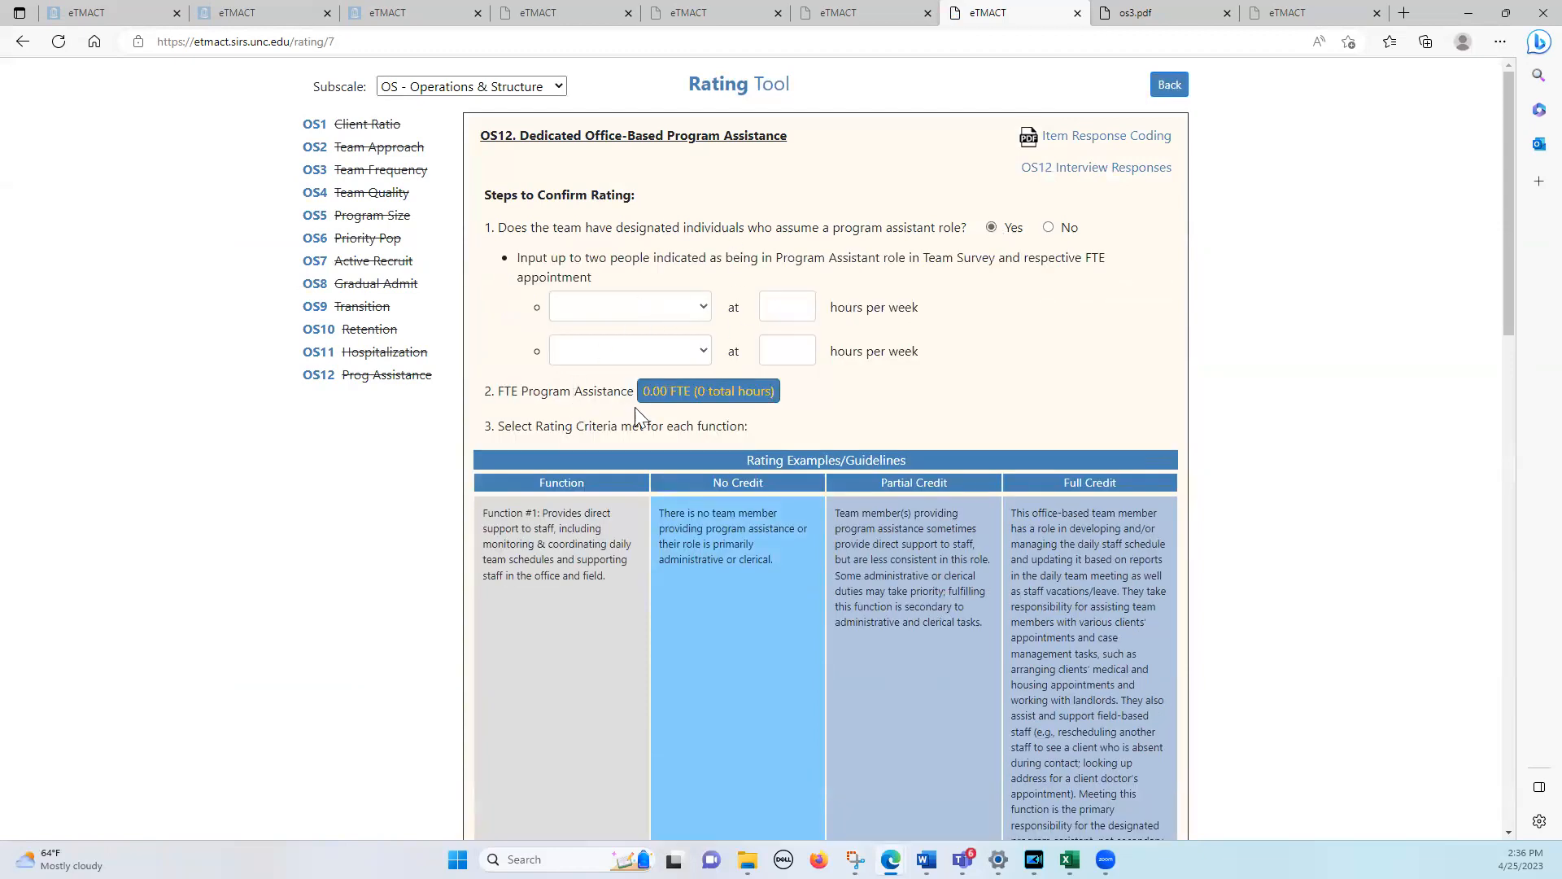
left_click(701, 307)
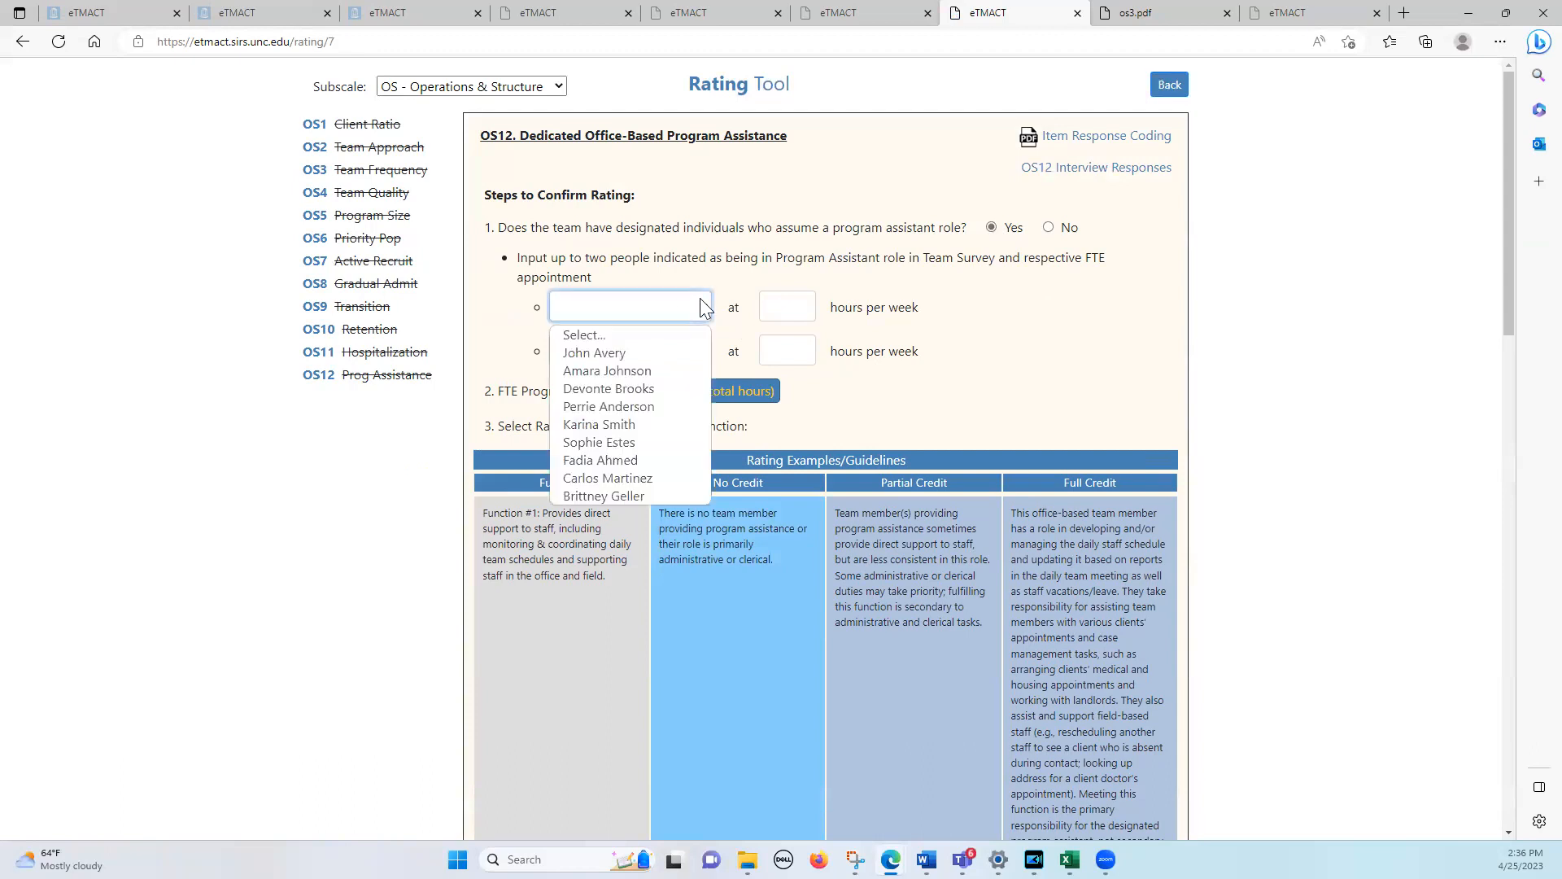
left_click(603, 496)
left_click(800, 303)
type("40")
left_click(1048, 354)
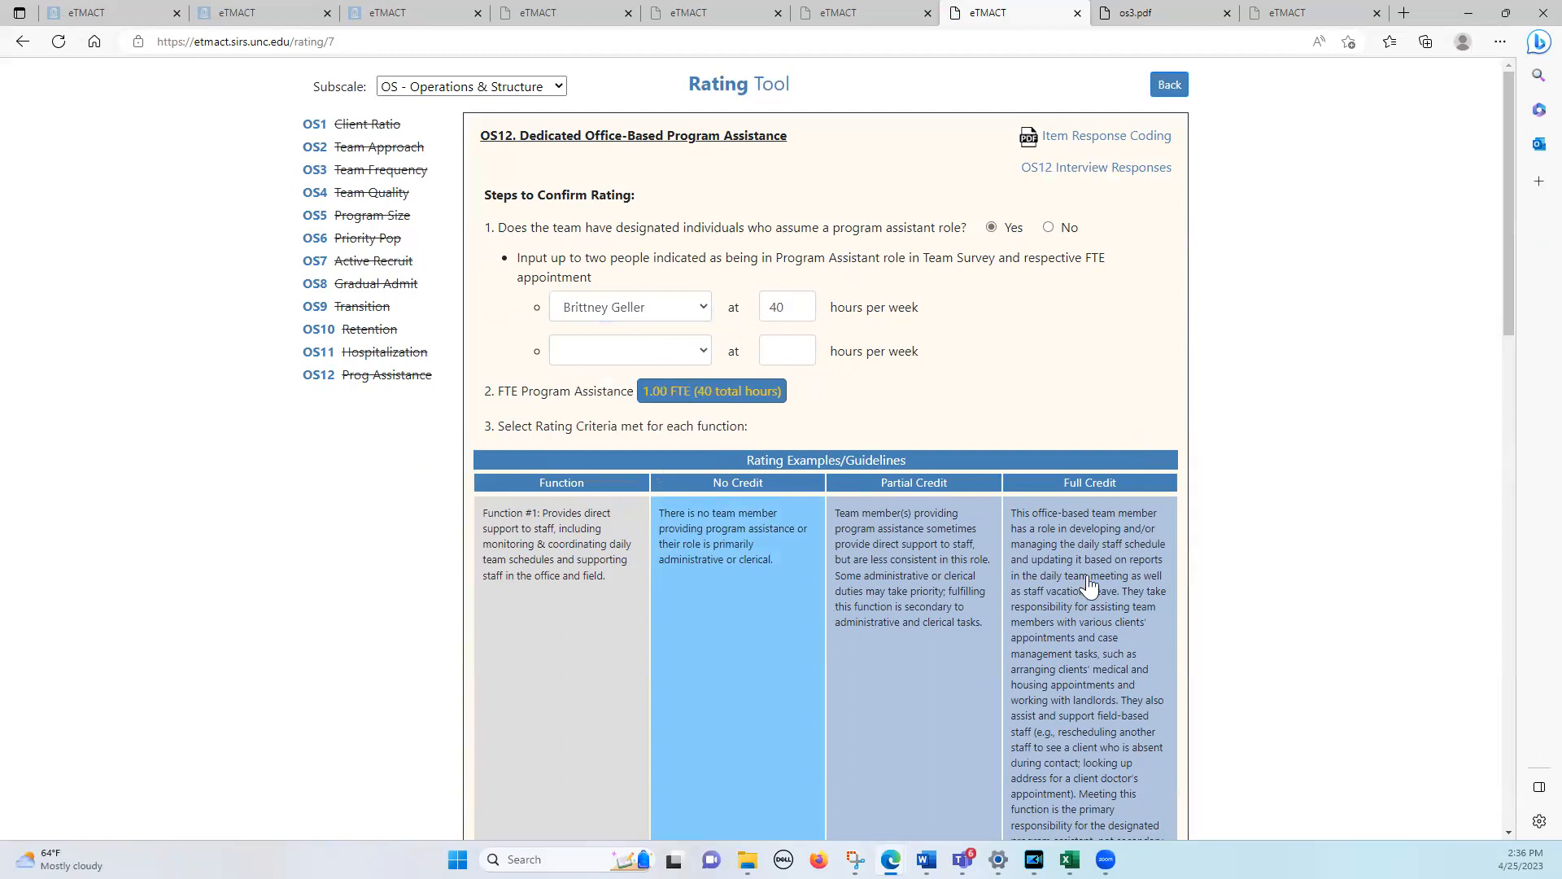
Give OS12 partial credit for Function #1 and full credit for Function #3, select rating 4 and return to the evaluation page
left_click(914, 581)
left_click_drag(1507, 310, 1520, 454)
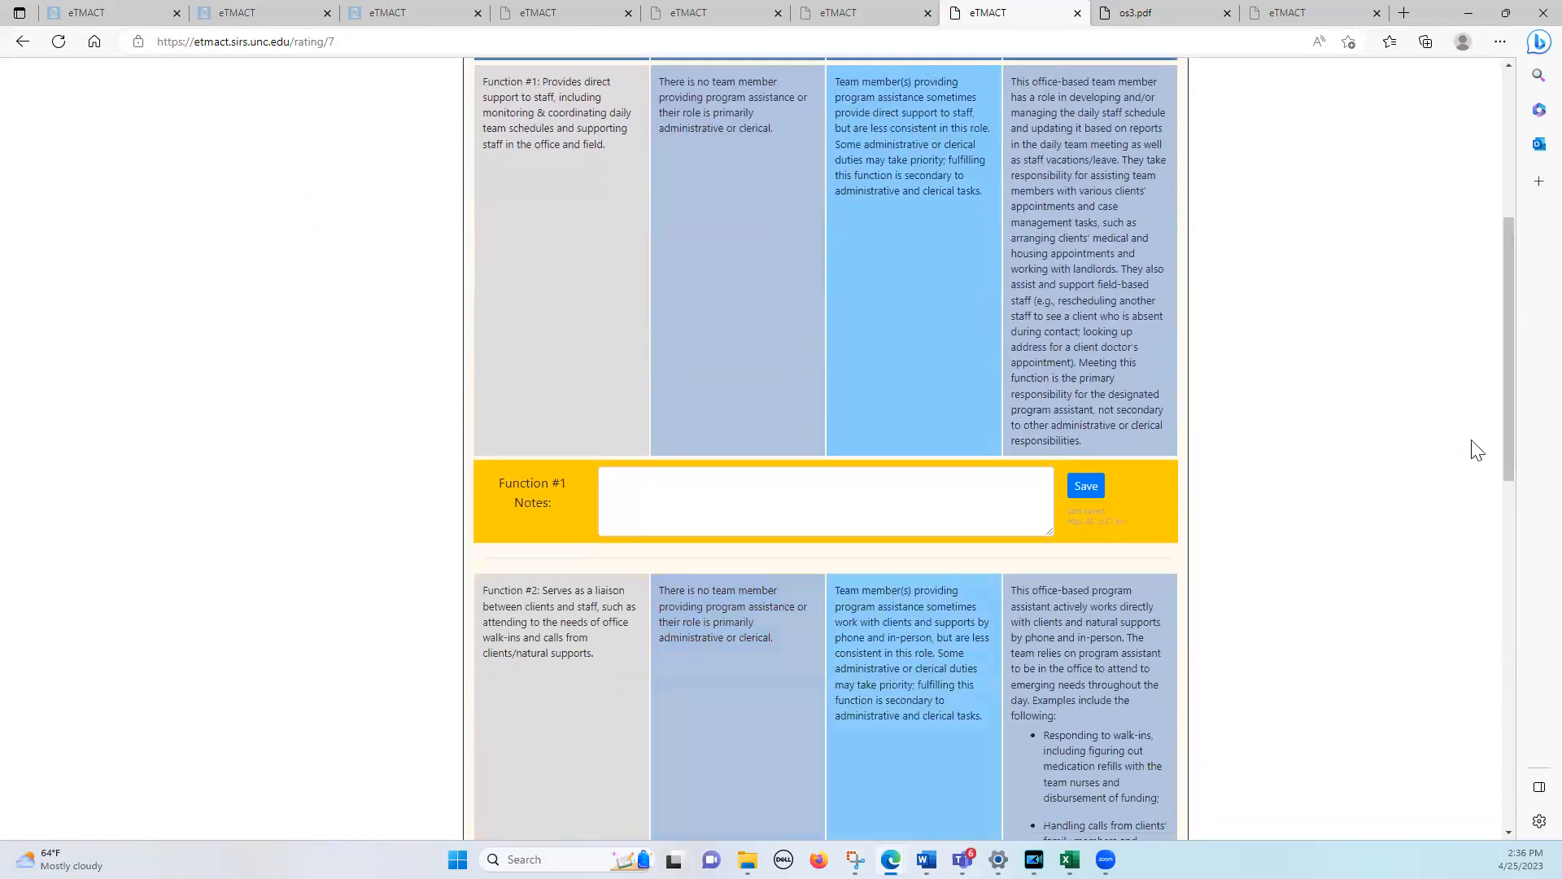
scroll(1518, 599, "down", 6)
left_click(1109, 675)
left_click_drag(1512, 563, 1511, 729)
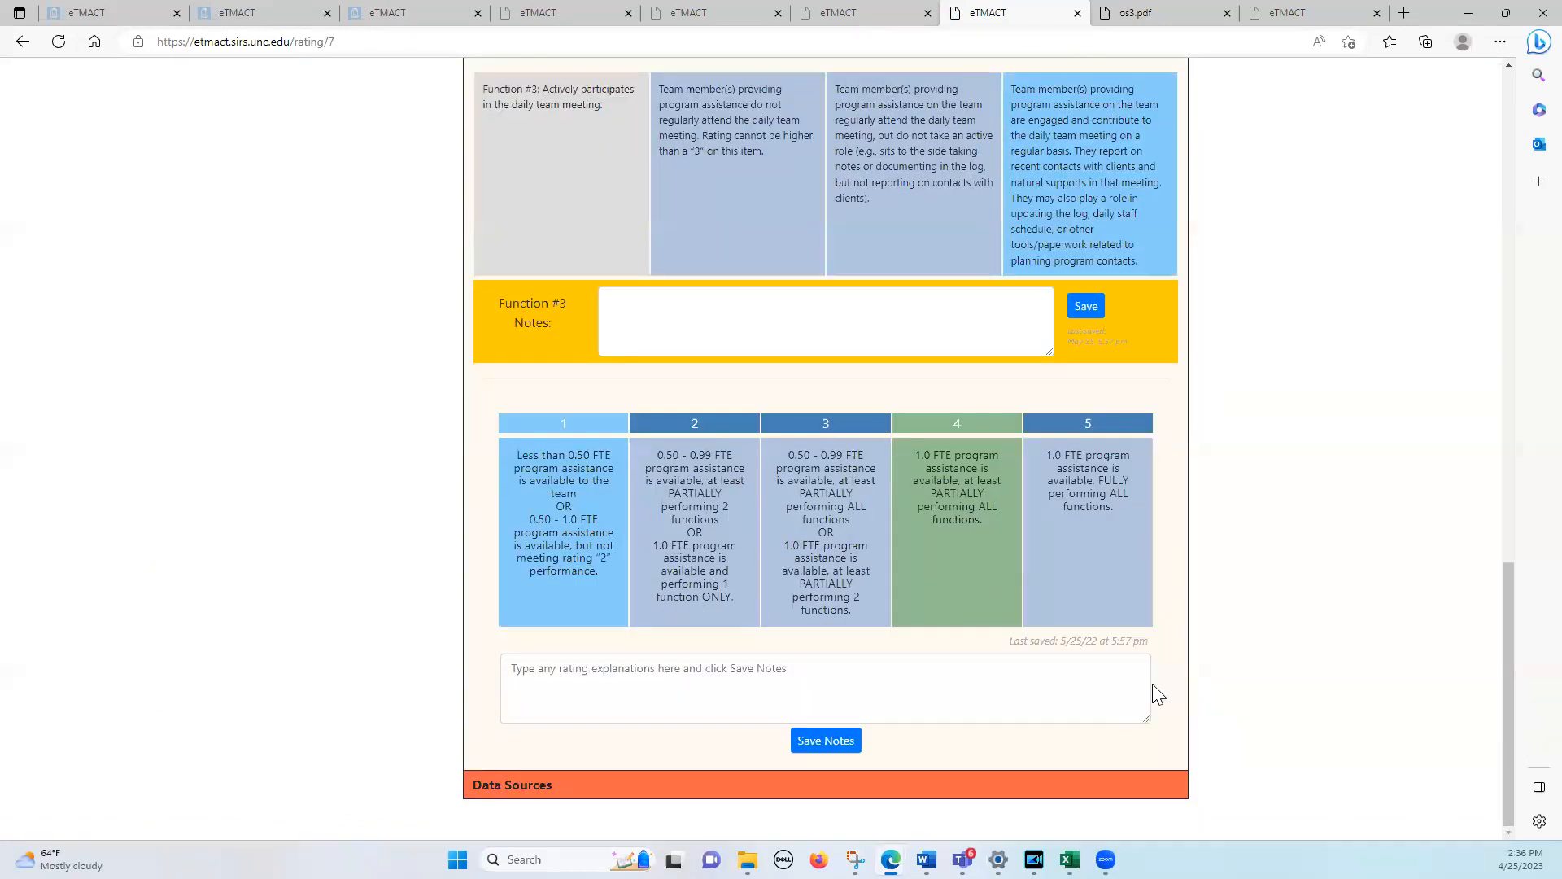
left_click(945, 488)
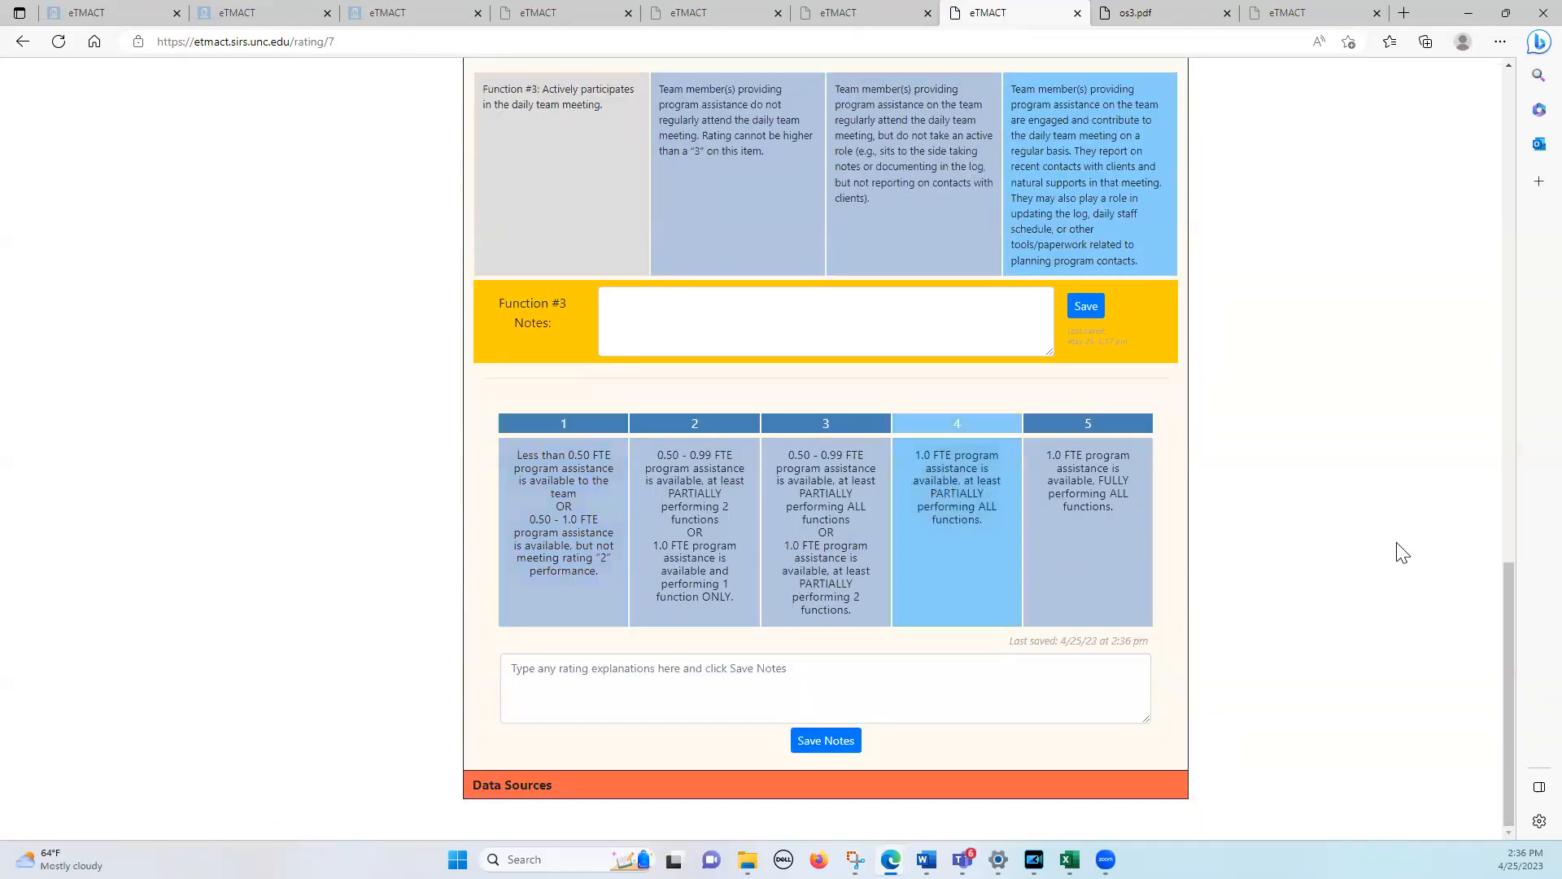
left_click_drag(1504, 233, 1499, 34)
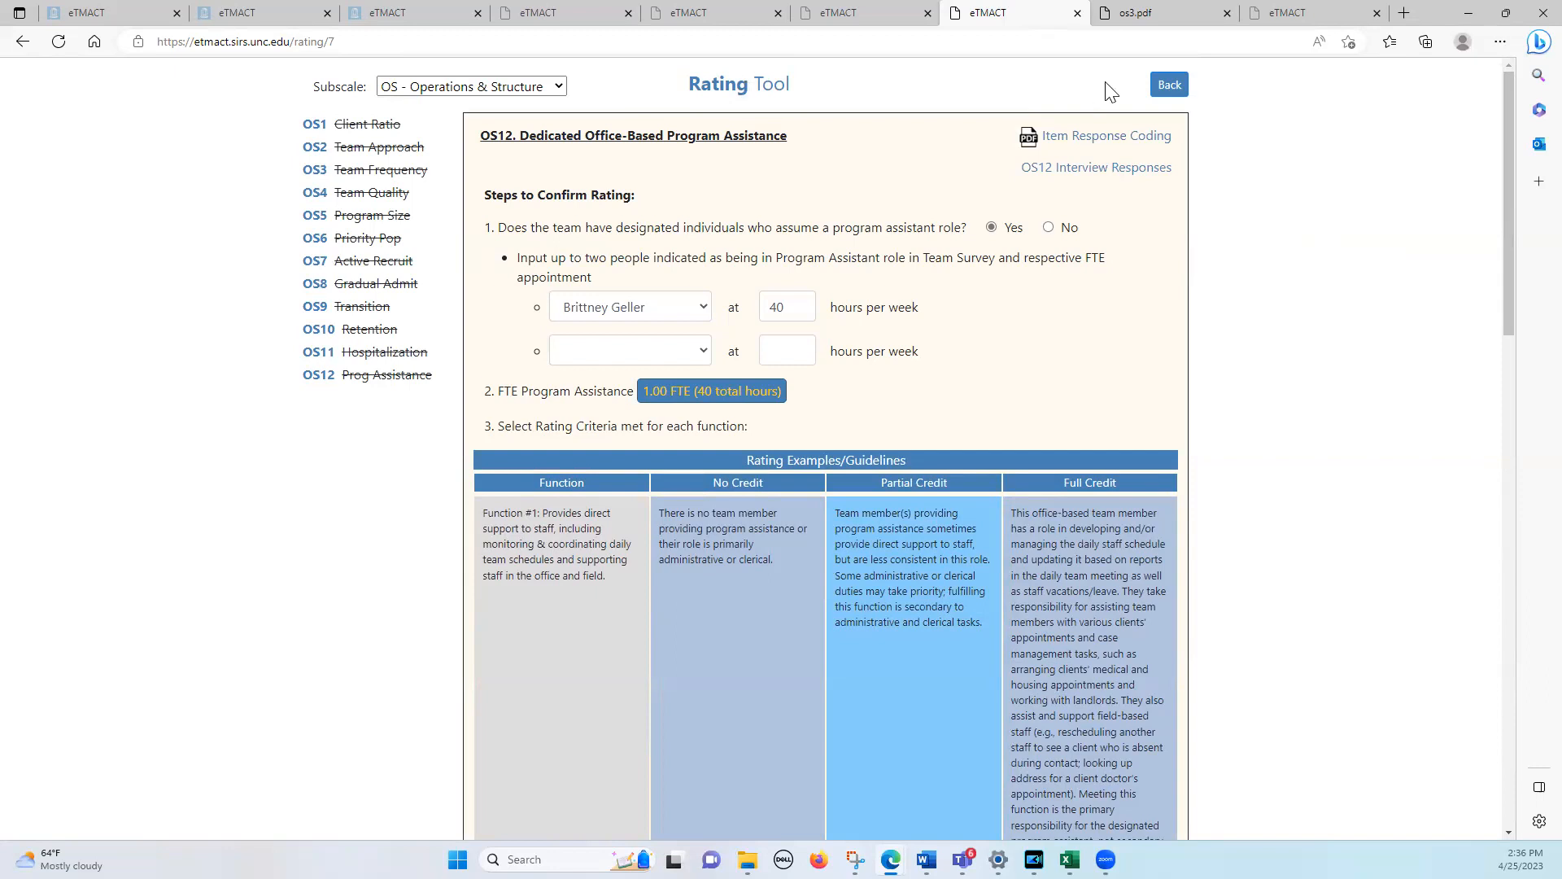
left_click(1170, 84)
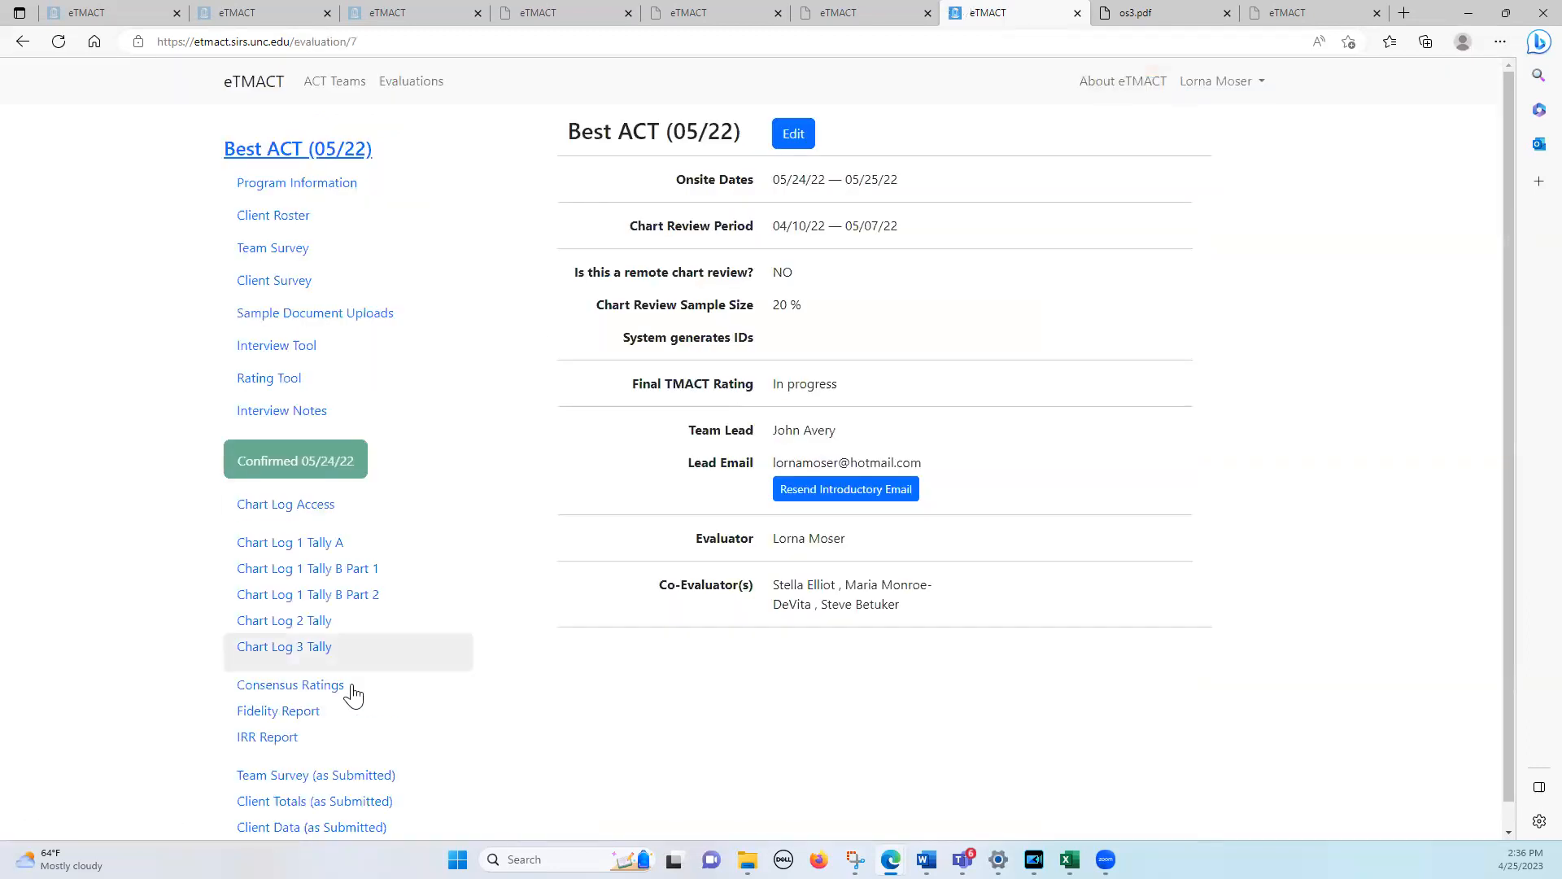